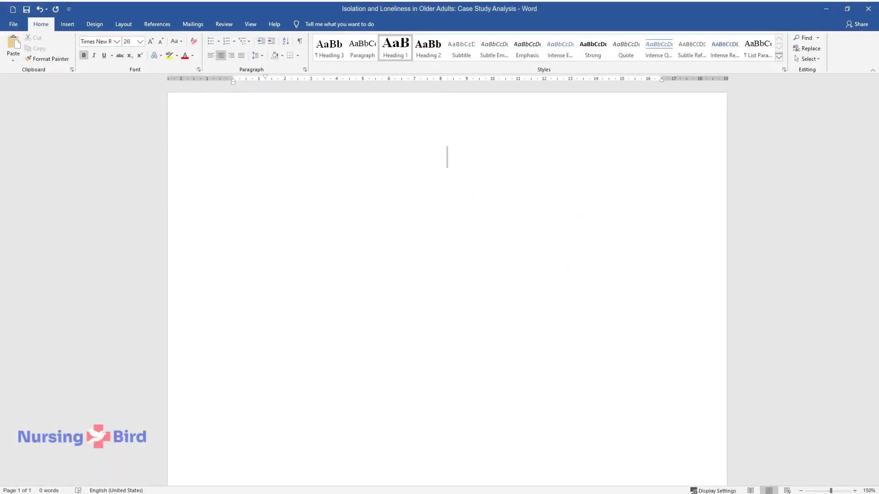
Type the title 'Isolation and Loneliness in Older Adults: Case Study Analysis'
text(Isolation a)
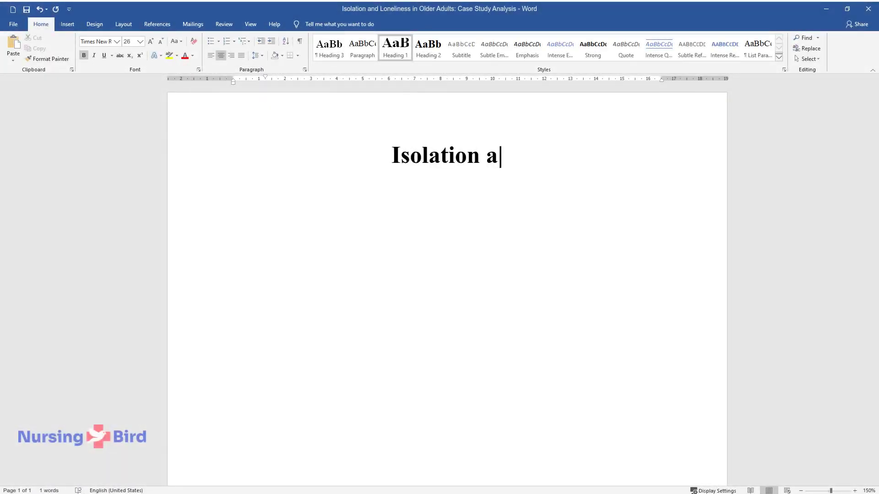
text(nd Loneliness in Older Adu)
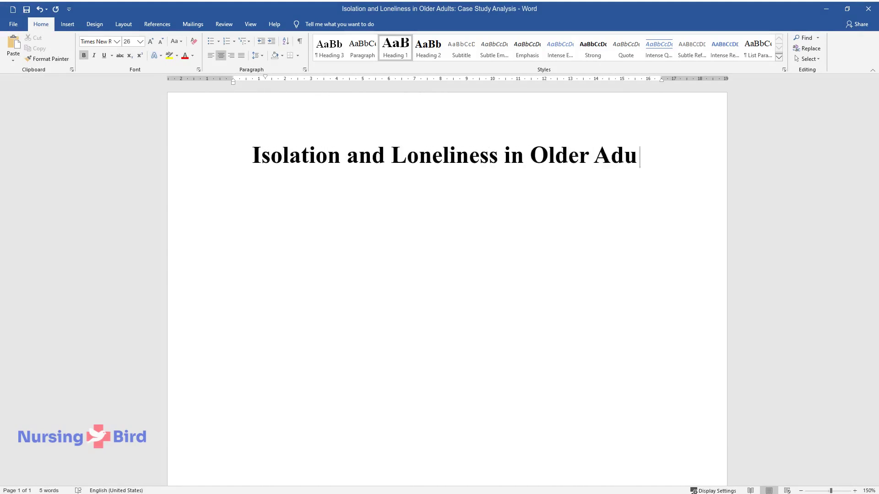
text(lts: Case Study Analysis)
Below the title, write the introduction paragraph beginning 'Aging is associated with many arising problems…'
key(Return)
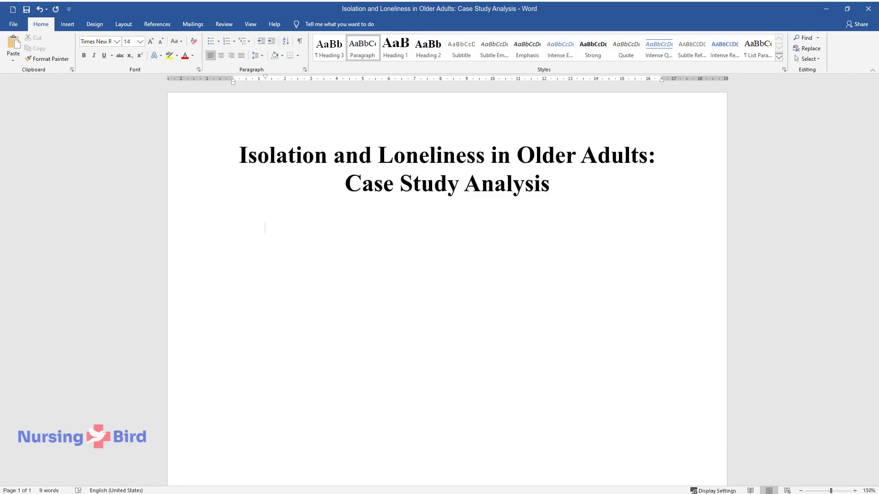
text(Aging is assoc)
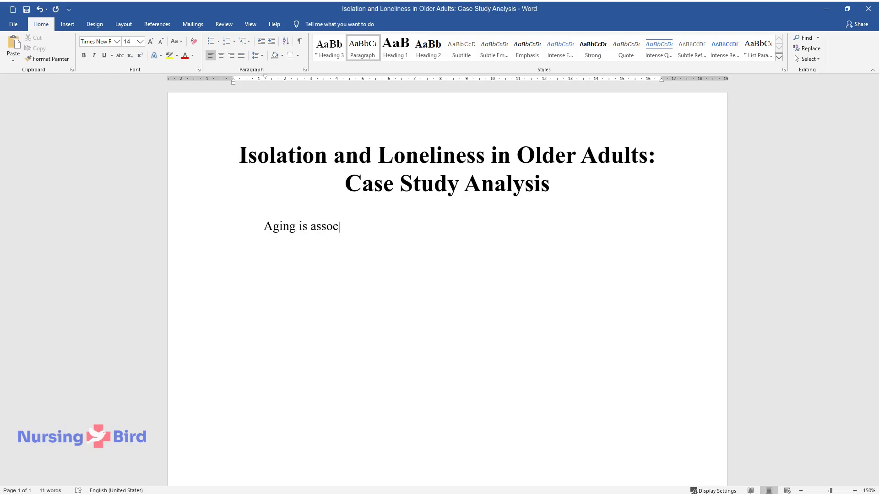
text(iated with many arising problems,)
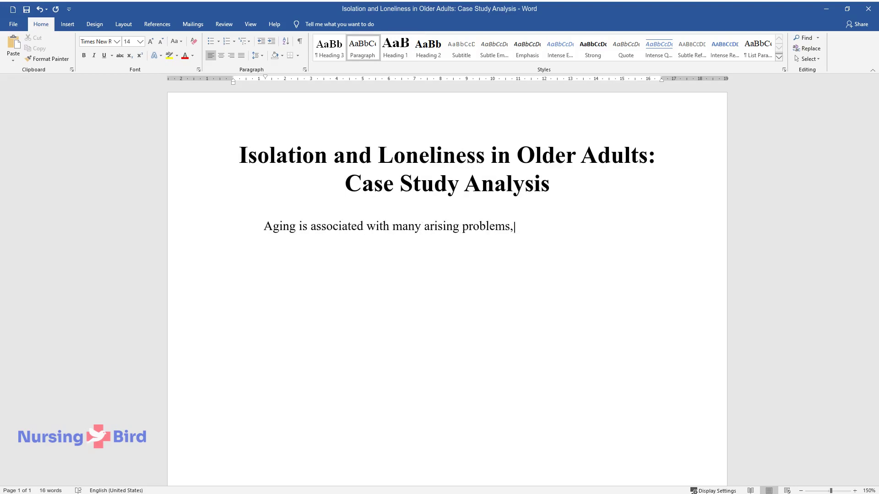
text( which include both physical difficulties and com)
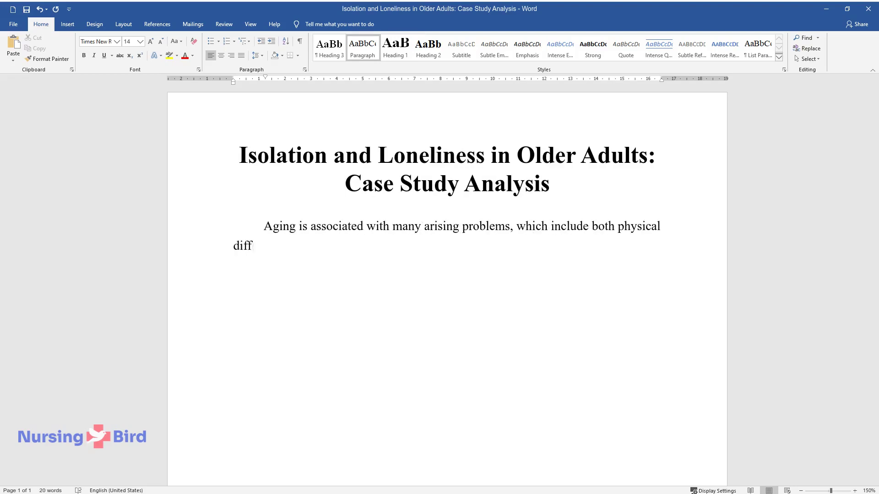
text(plex psychologica)
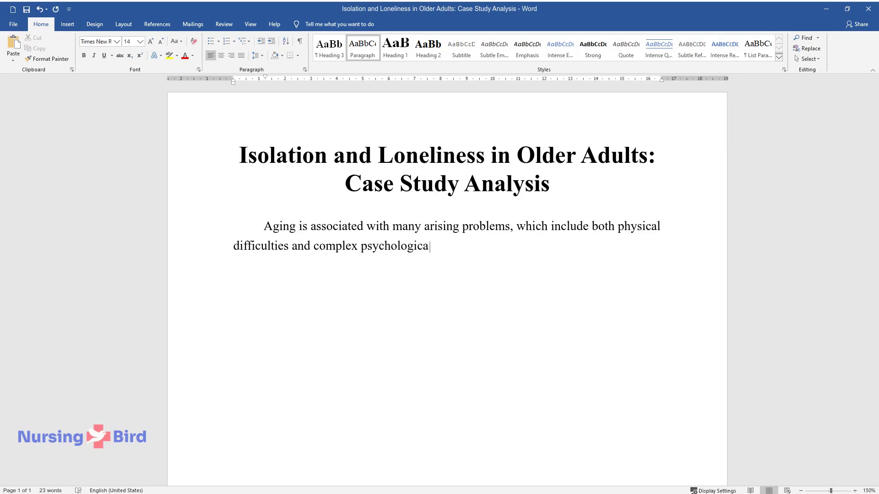
text(l issues. Given modern fa)
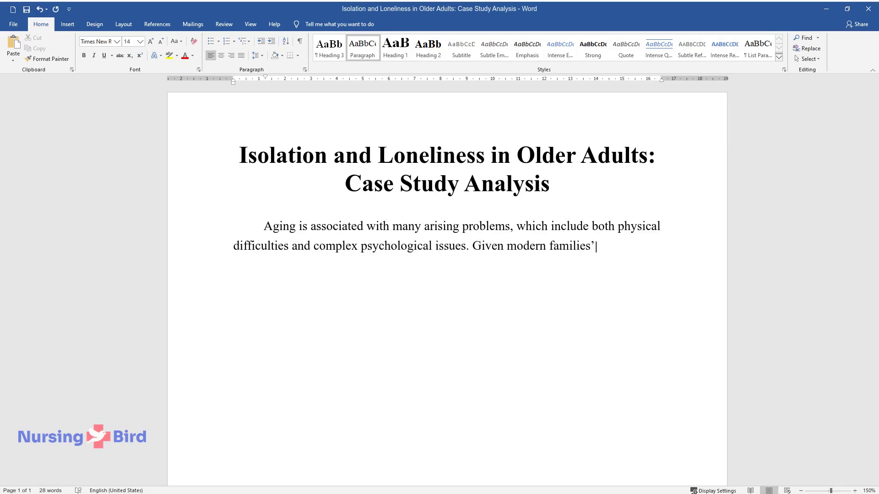
text(milies' nature, in old age, peop)
text(le are o)
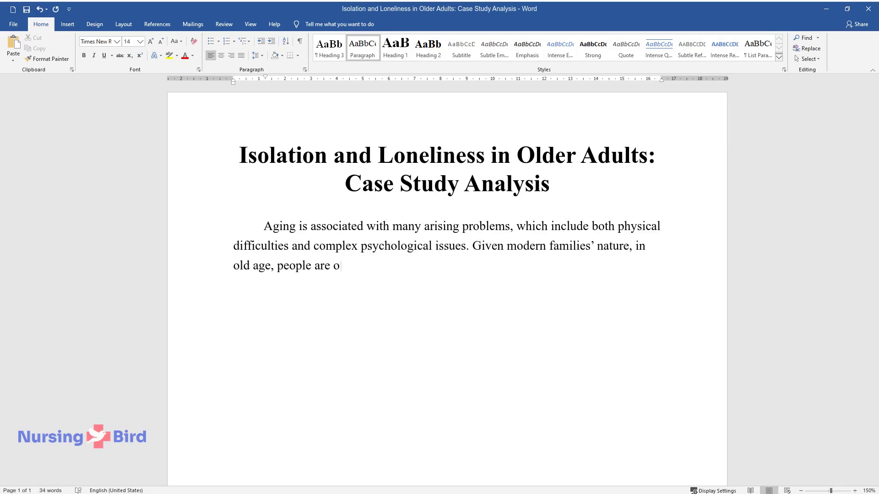
text(ften left alone, as children and )
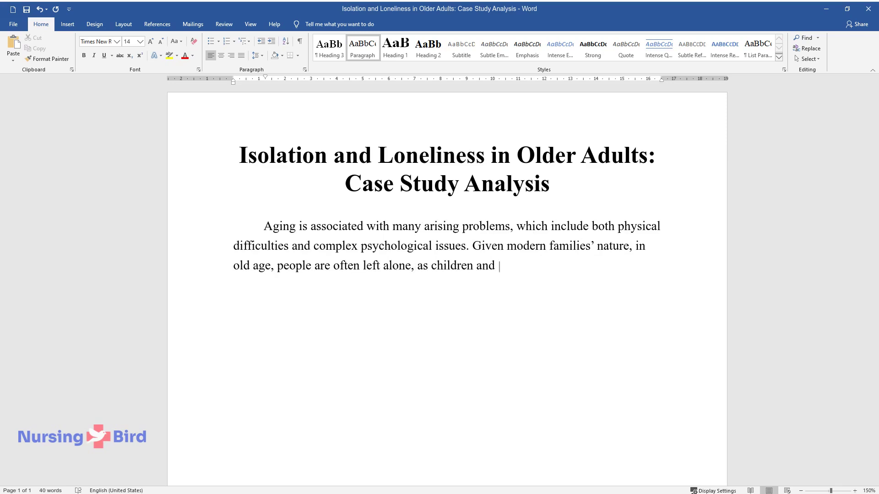
text(grandchildren leave to live separ)
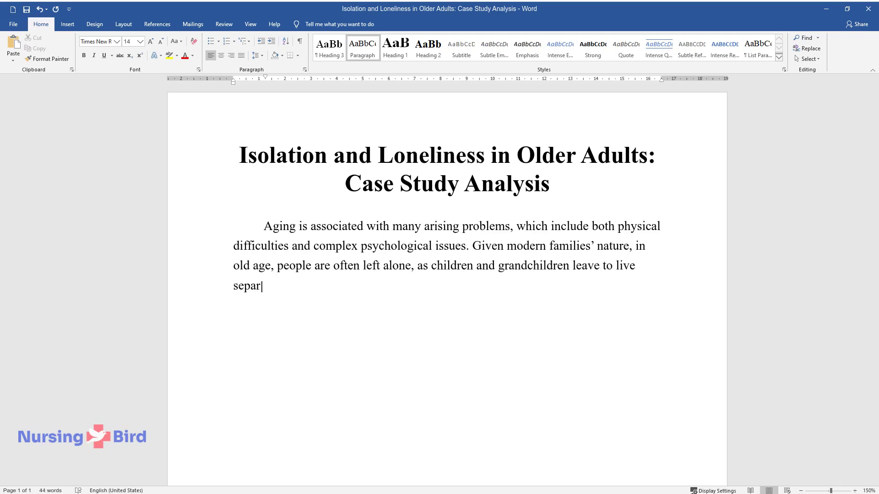
text(ately. Even in those cases, when the family lives together, retir)
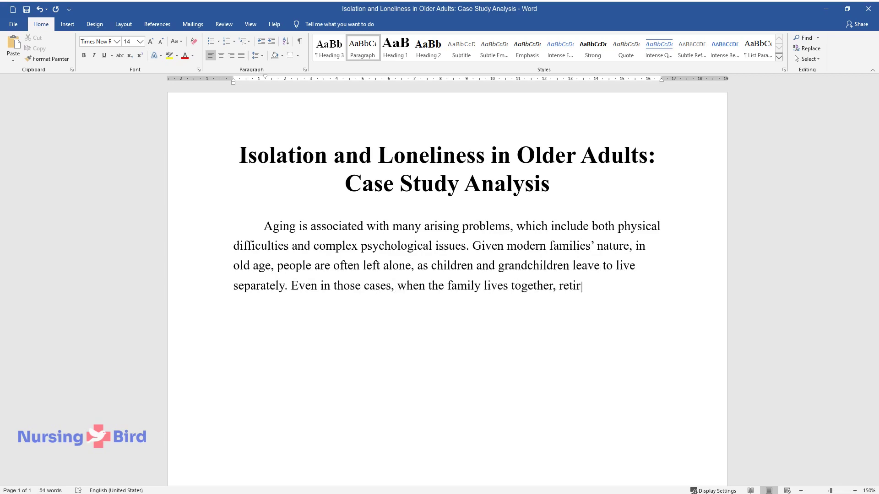
text(ees have an exces)
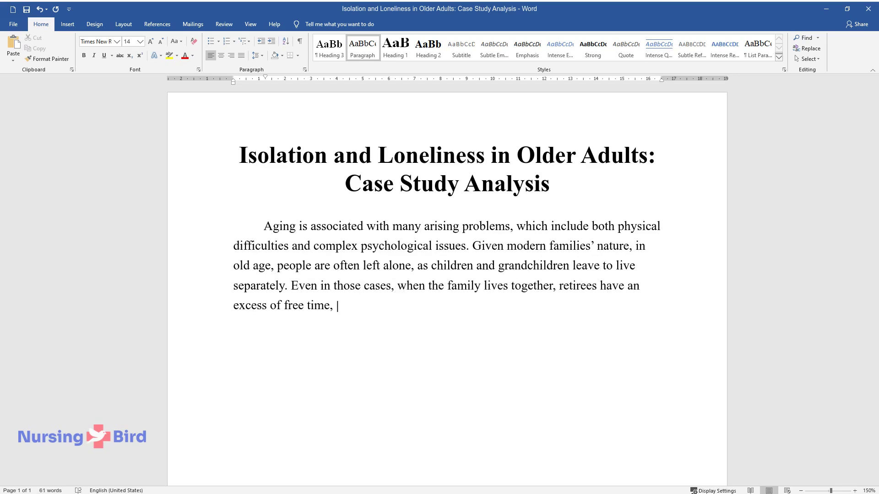
text(tentially leads to the de)
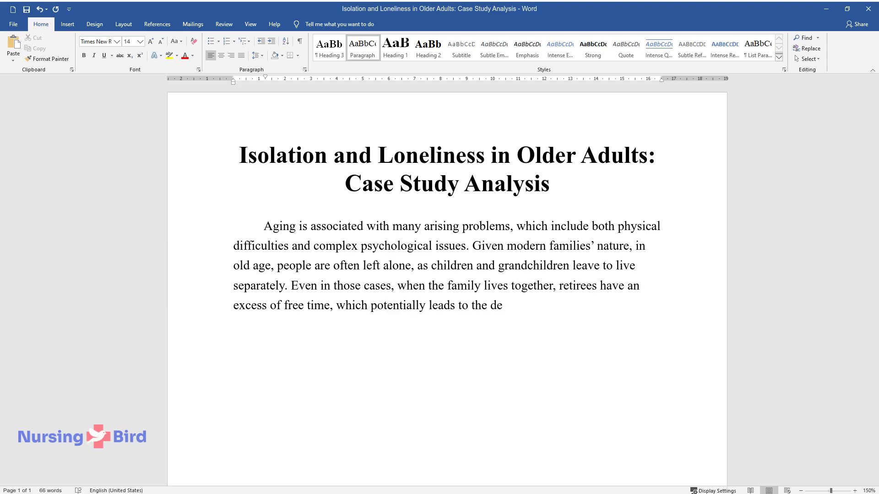
text(velopmen)
text(lonelines)
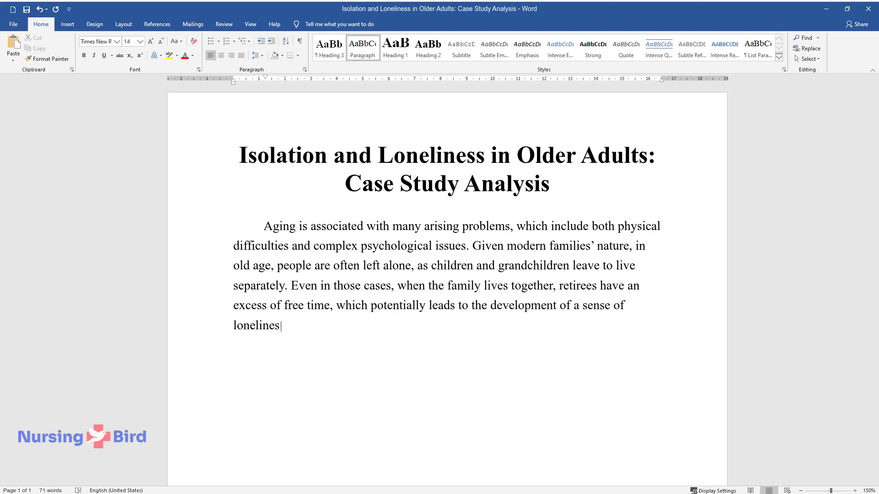
text(s. This paper aims to investigate)
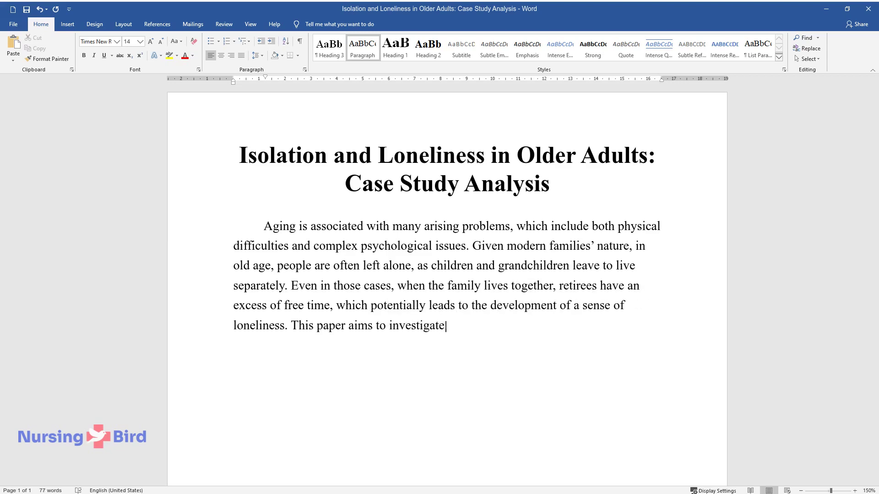
text( the case of Mr. and Mrs. Arahan)
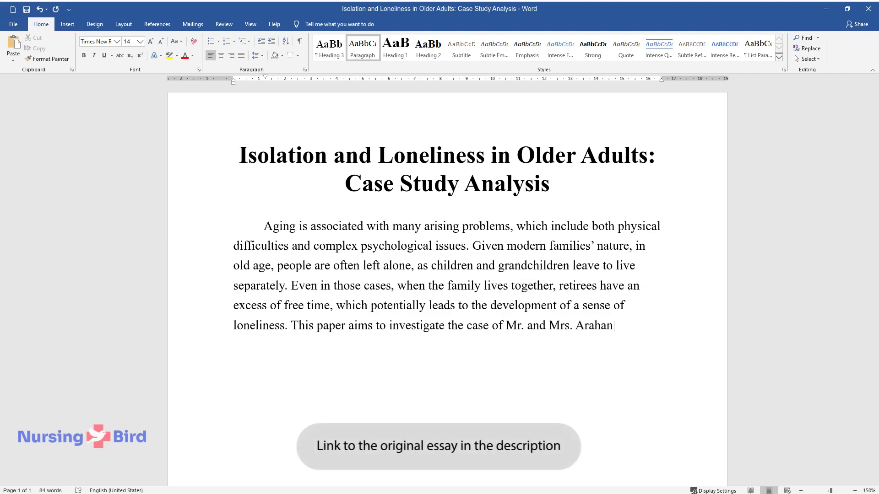
text( and formulate answers to such a )
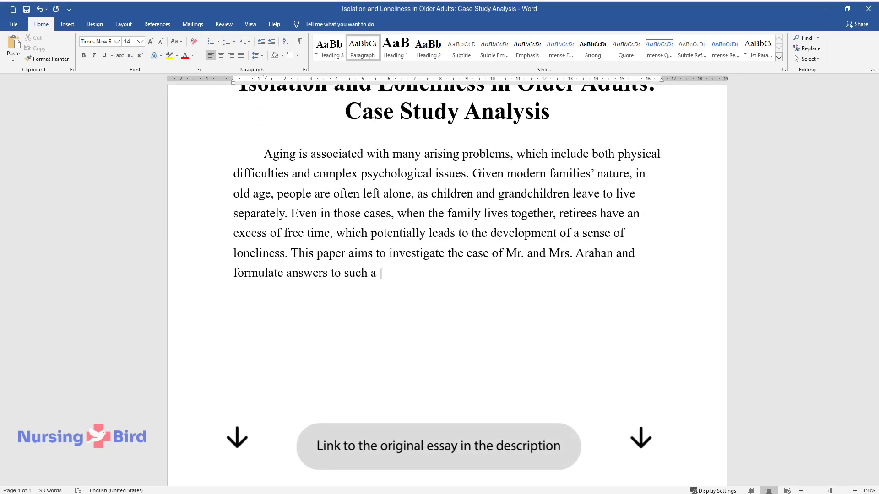
text(scenario’s problematic central po)
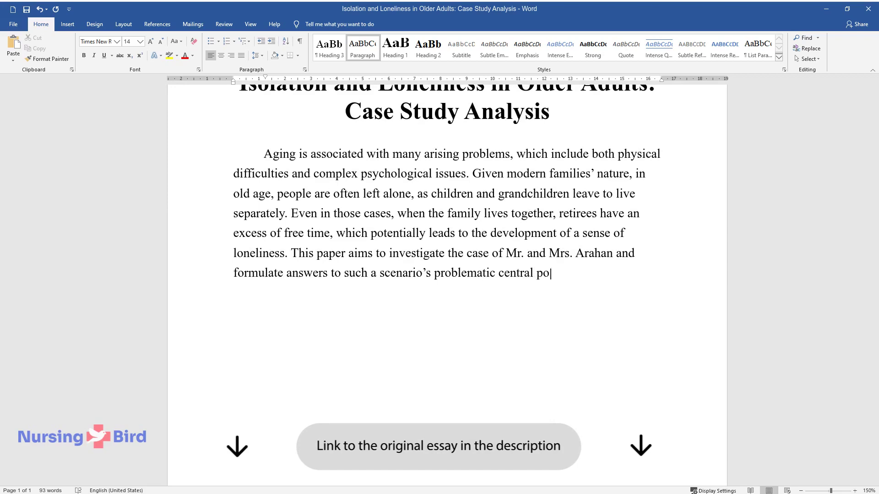
text(ints.)
key(Return)
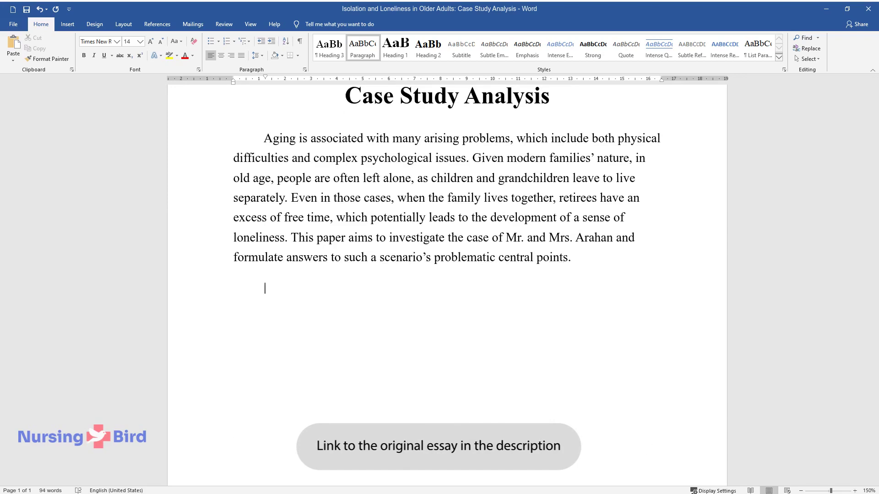
Write the 'First of all…' paragraph on the couple's stable finances and growing loneliness
text(First of all, it is necessary to)
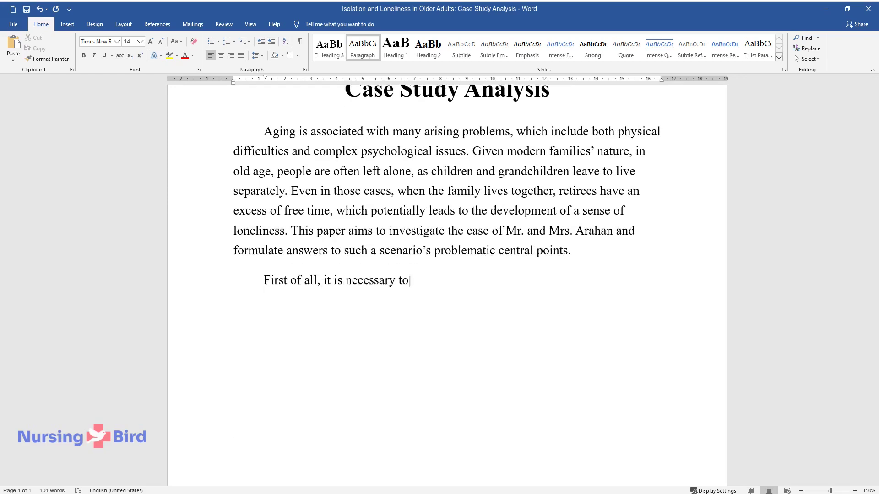
text( understand that a financially eld)
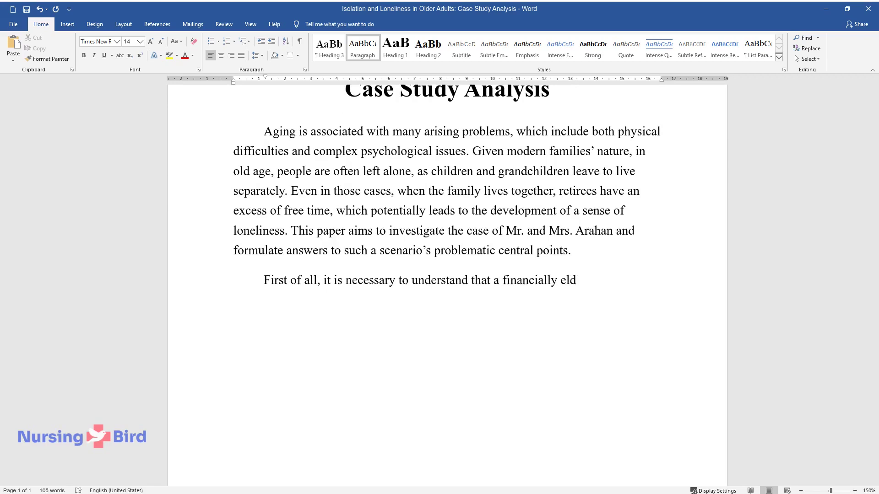
text(erly couple has a reasonably stabl)
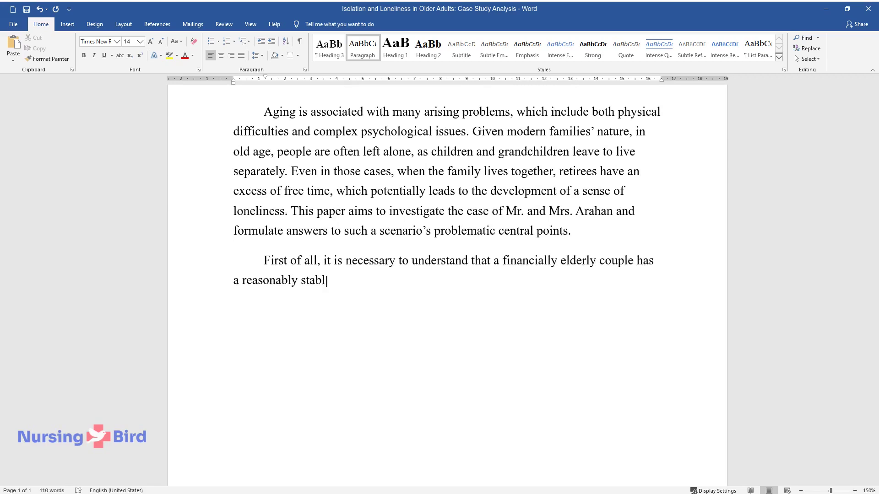
text(e condition. From a material point)
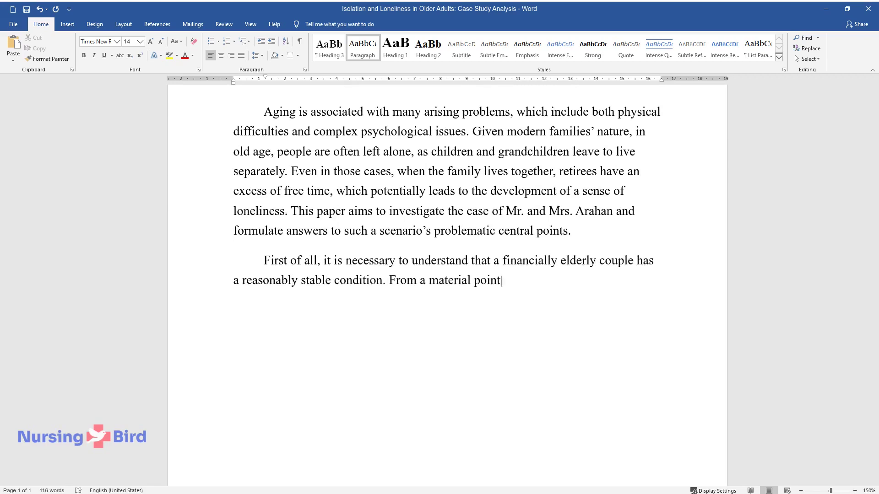
text( of view, the Arahan couple is not in dange)
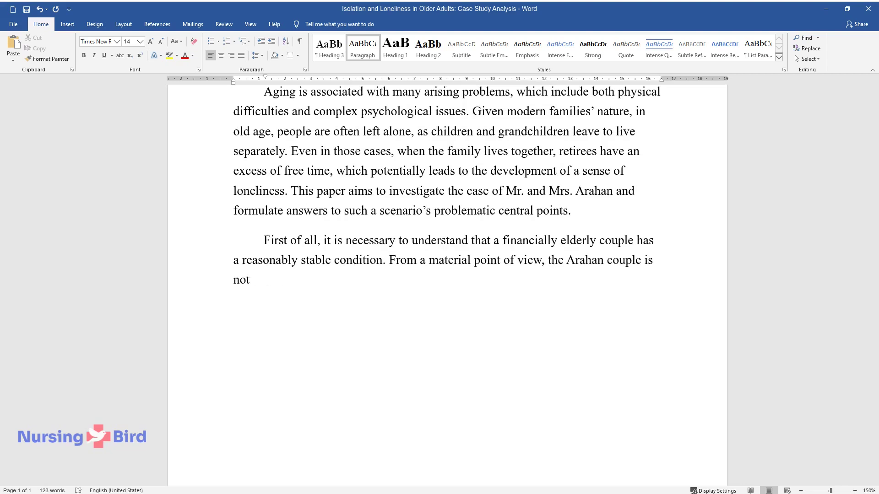
text(r. In this context, impro)
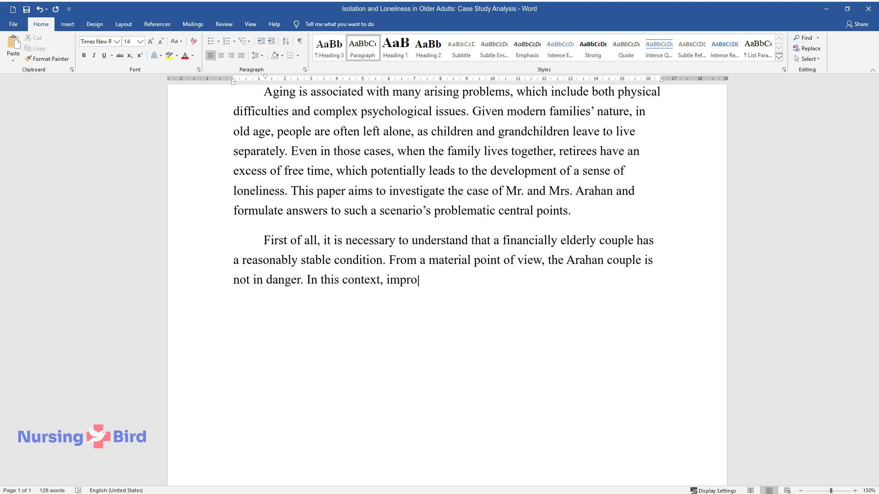
text(ving the quality of life affects )
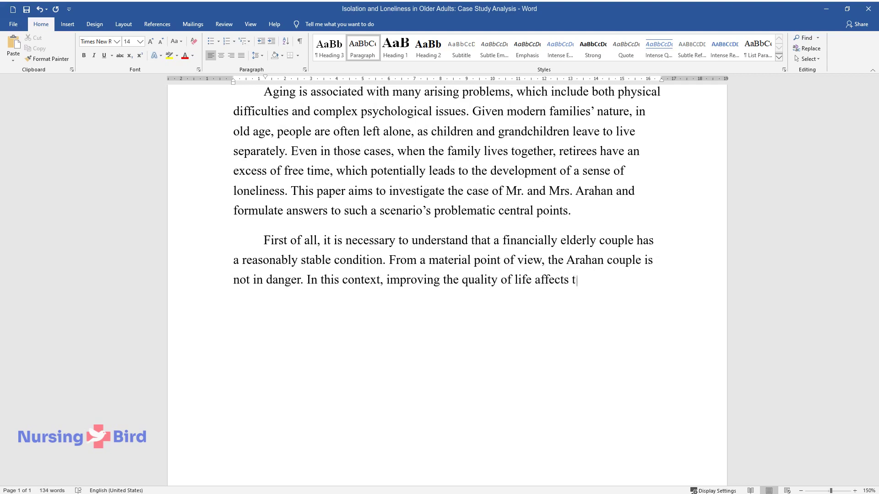
text(the spiritual part related to communication)
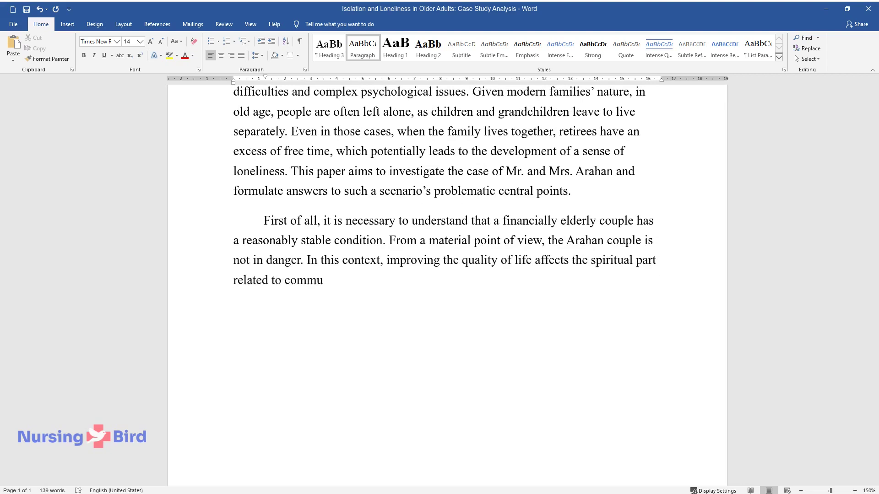
text(. At the moment, Mr. and )
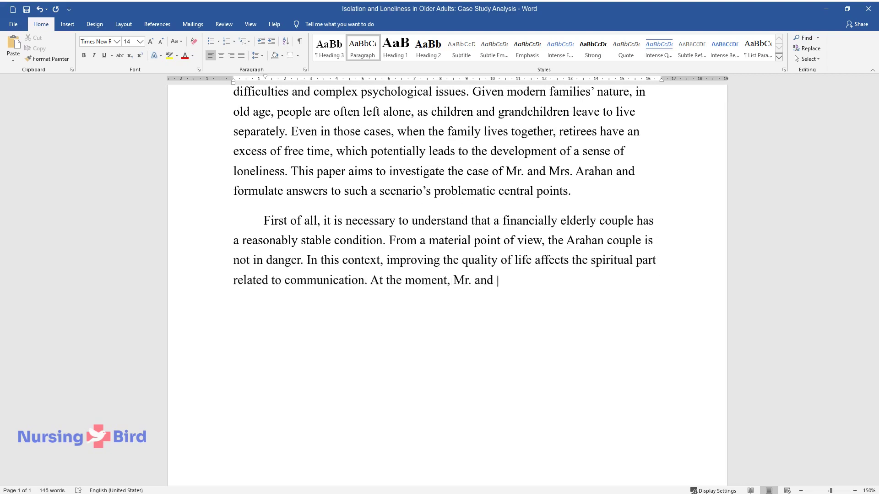
text(Mrs. Arahan are suffering from loneliness, )
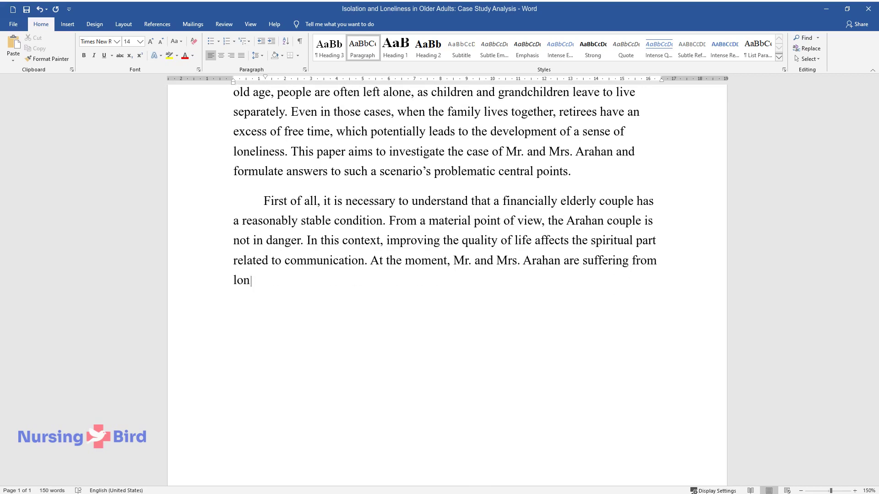
text(as the life and leisure o)
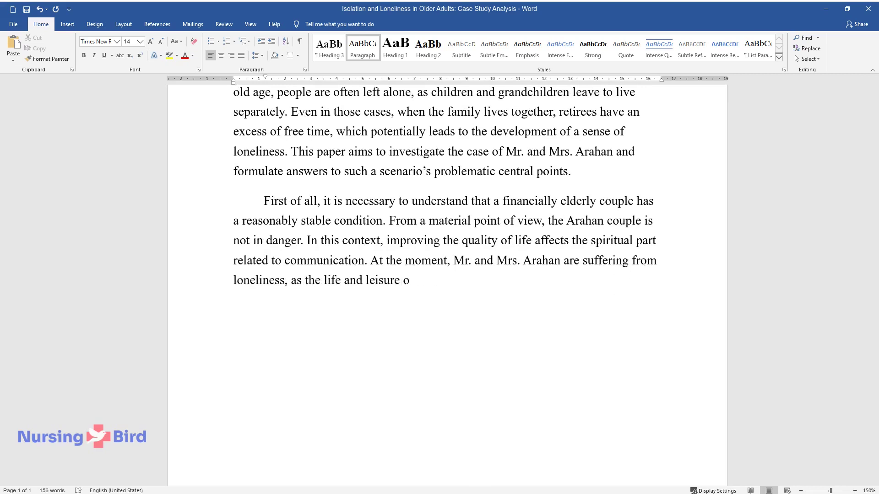
text(f their children and grandchildren)
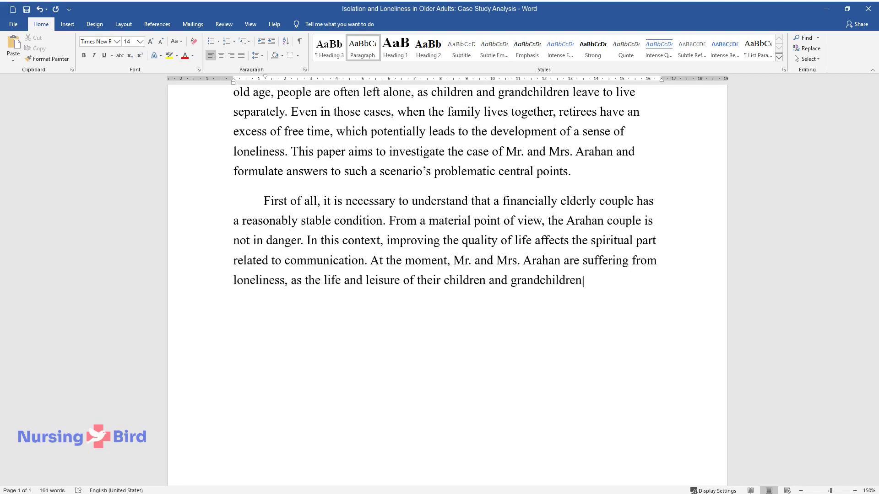
text( do not coincide with their own. Simultane)
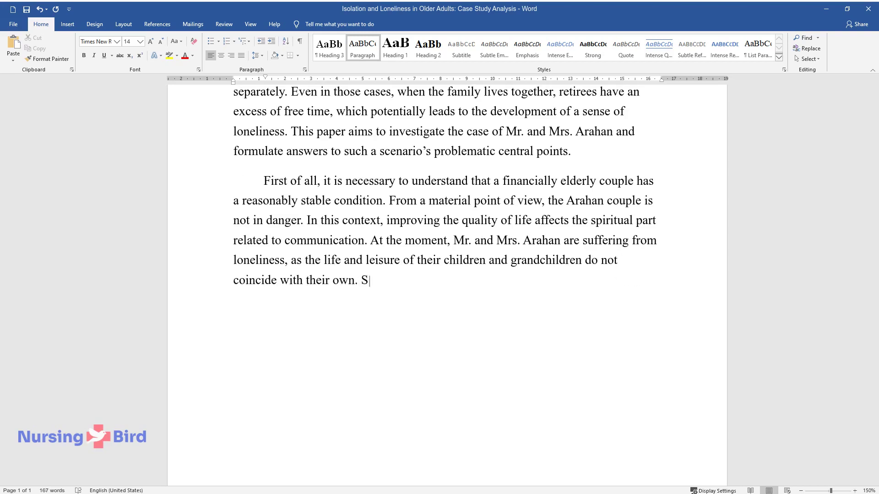
text(ously, they do not experie)
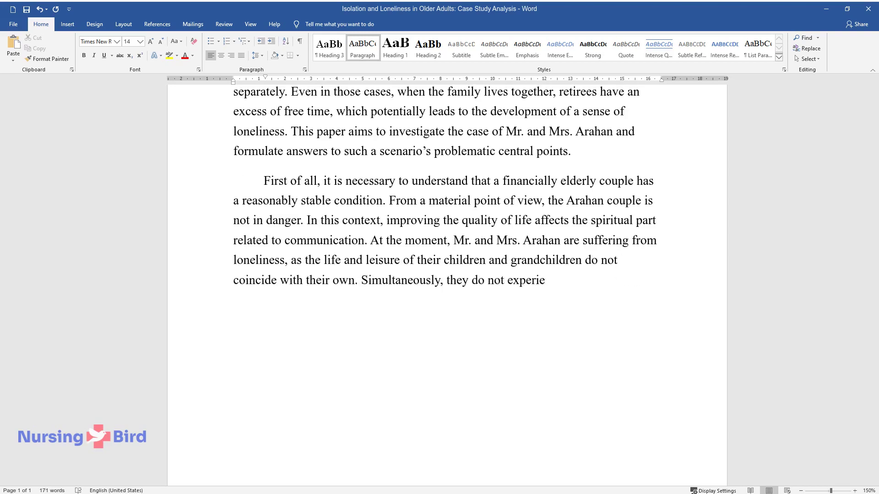
text(nce complete social isolation sinc)
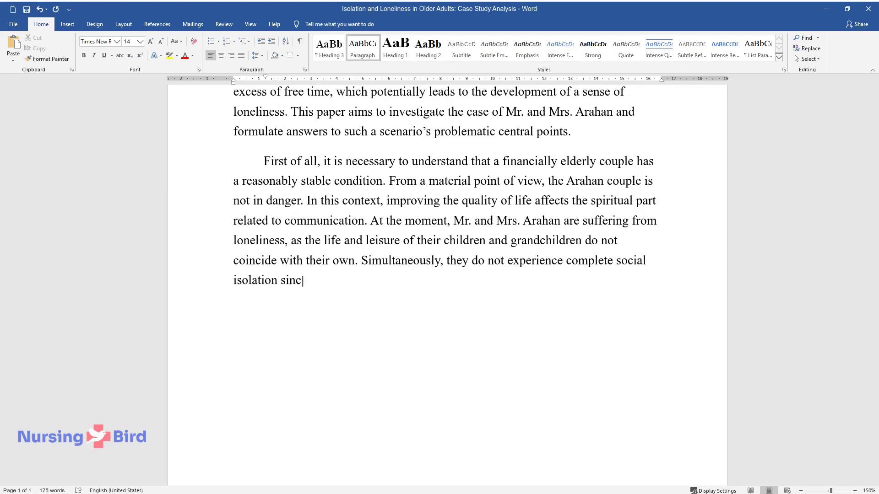
text(e the married couple lives with th)
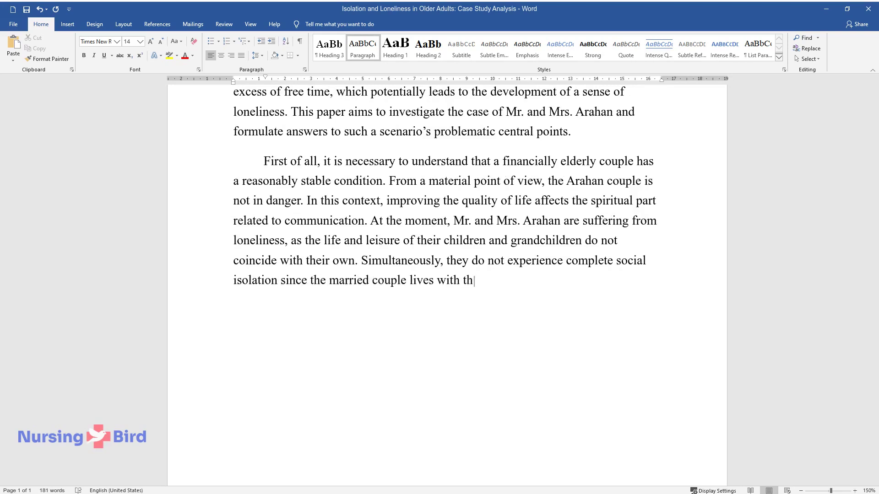
text(eir children and grandchildren and)
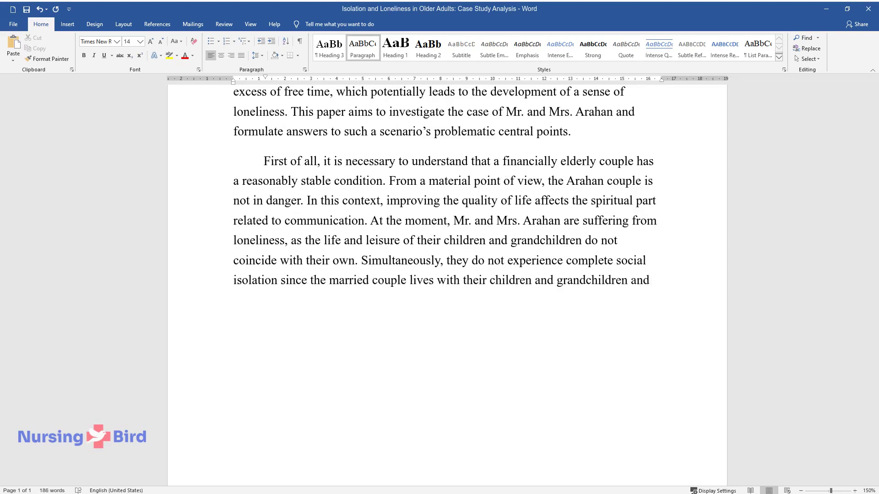
text( has a certain amount of social ti)
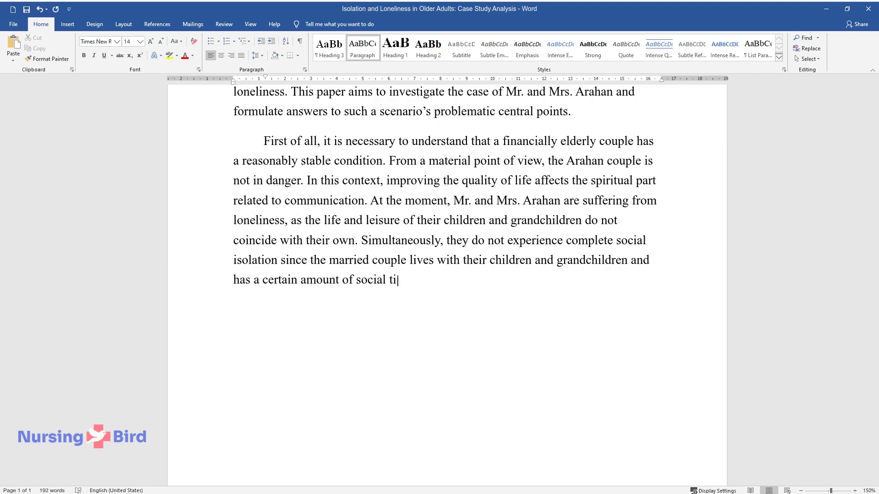
text(es. This situation is dangerous b)
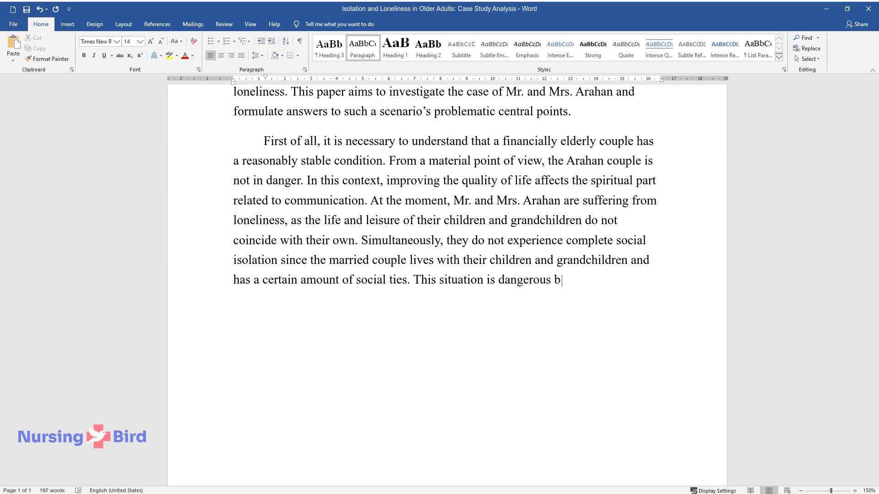
text(ecause it can potentially cause th)
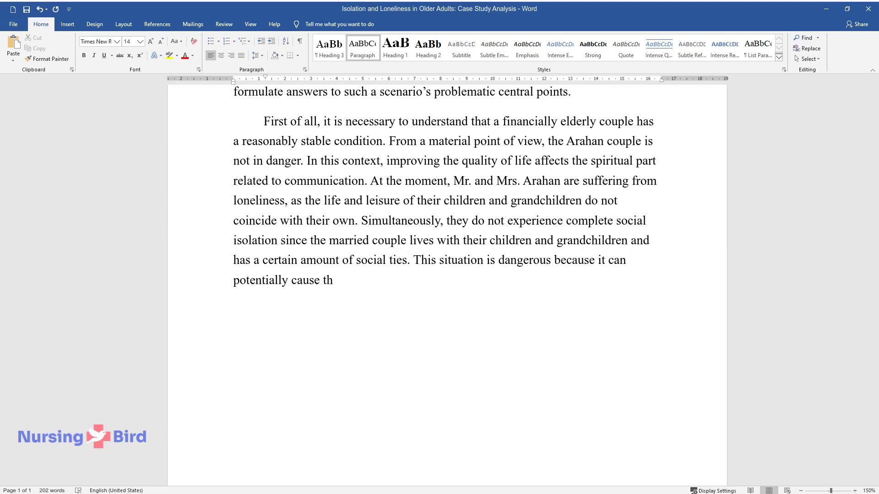
text(e accelerated development of many )
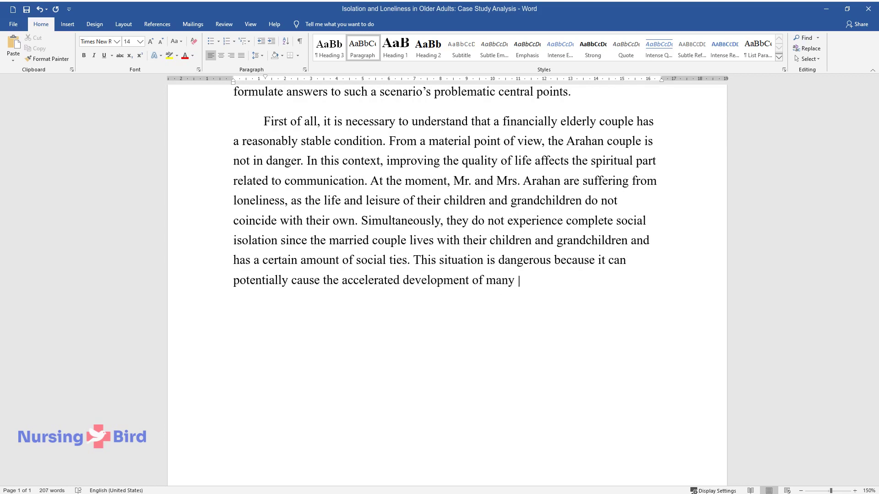
text(severe conditions: from anxiety and depres)
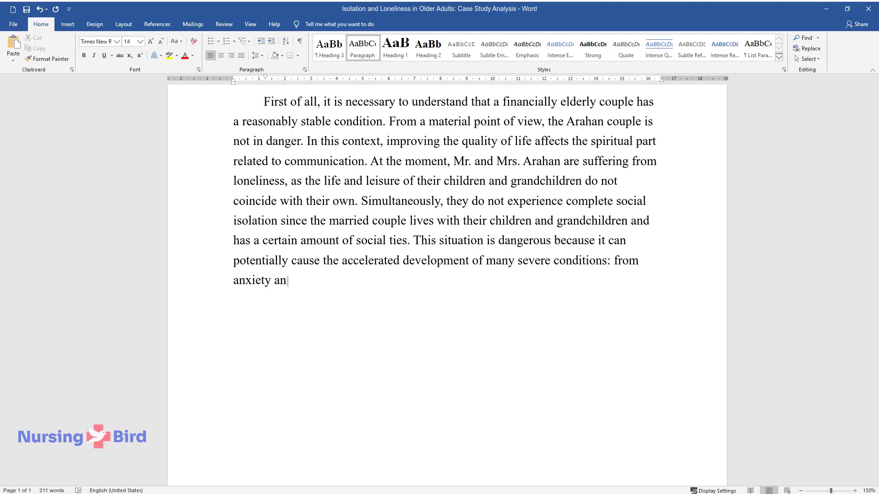
text(sion to cardiovascular dis)
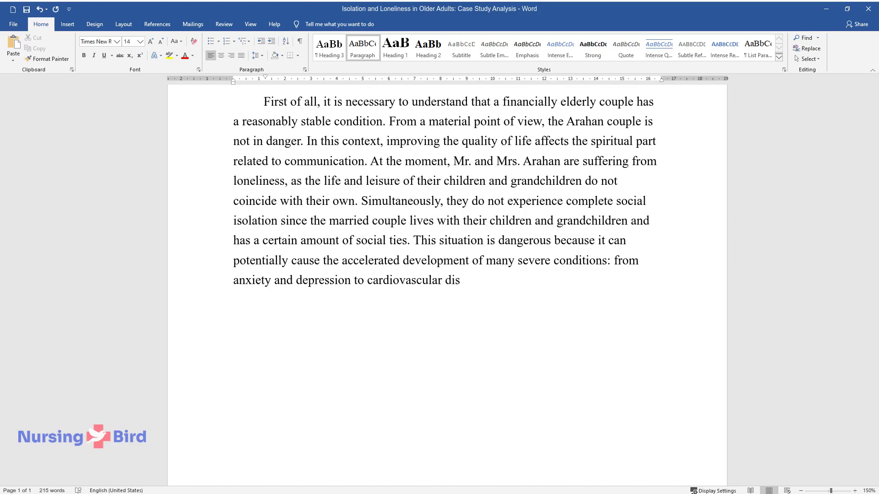
text(eases. However, this can be preven)
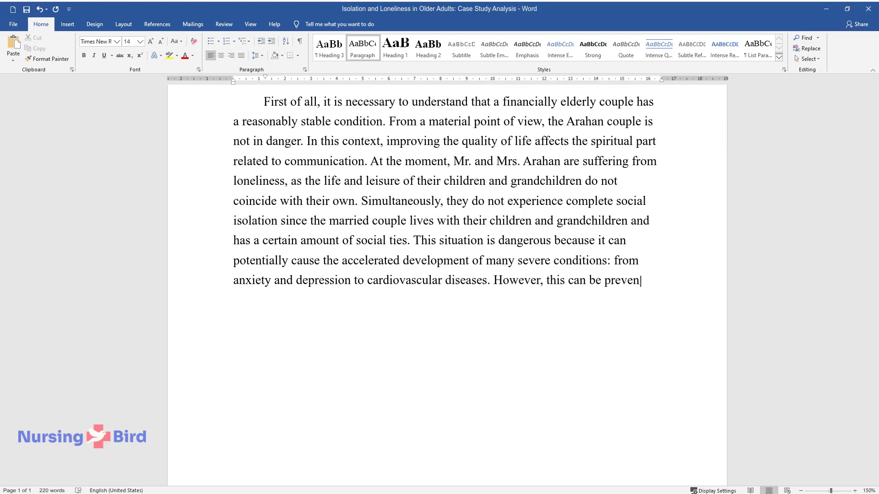
text(ted by using several strategies to)
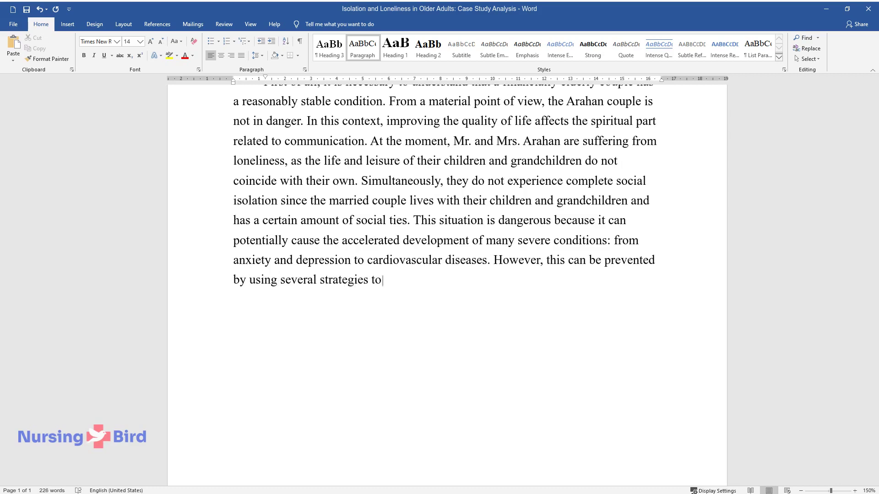
text( combat feelings of loneliness and)
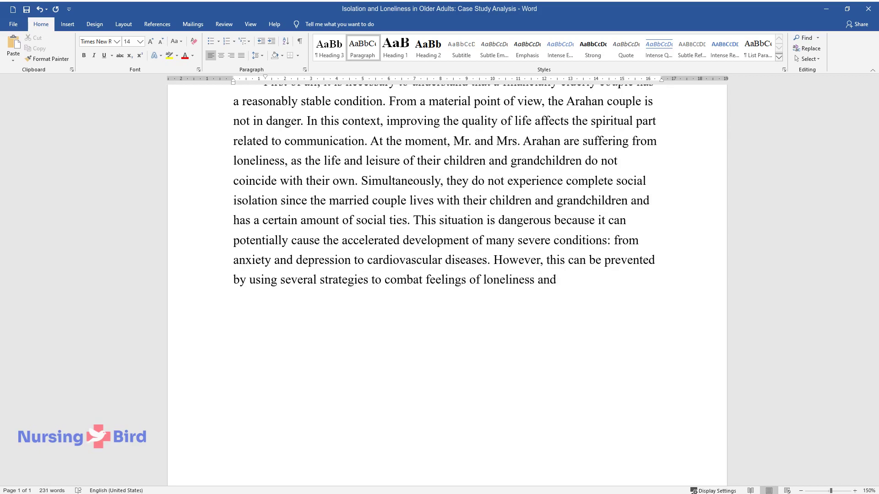
text( improve life quality.)
key(Return)
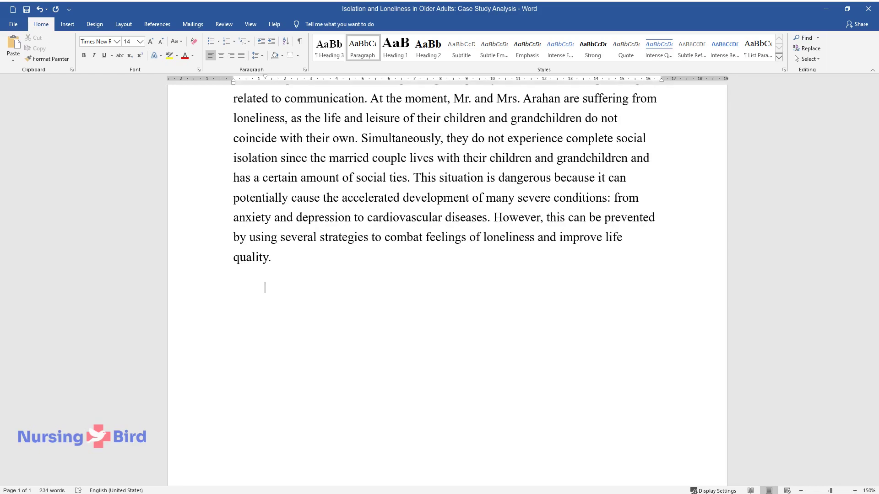
Write the 'The simplest solution…' paragraph on immigration, online communication and Internet interest groups
text(The simplest solution is t)
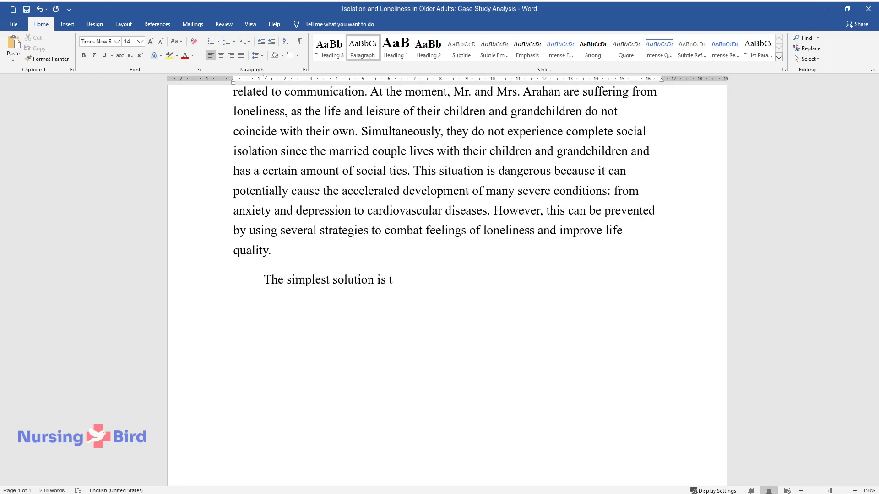
text(o build and maintain active social)
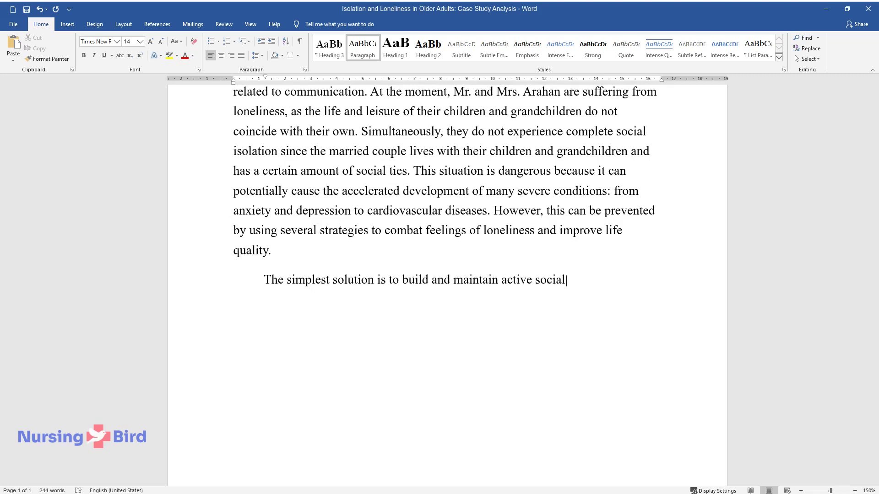
text( relationships. Although this method seems)
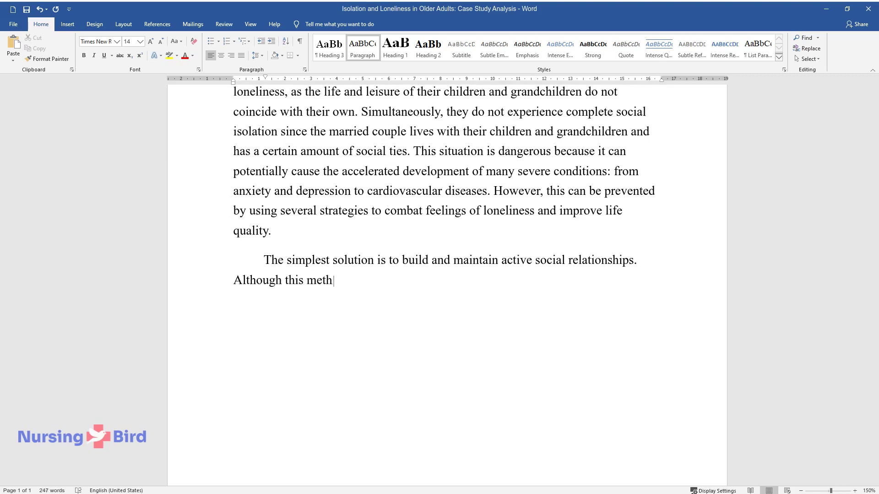
text( too commonplace and is o)
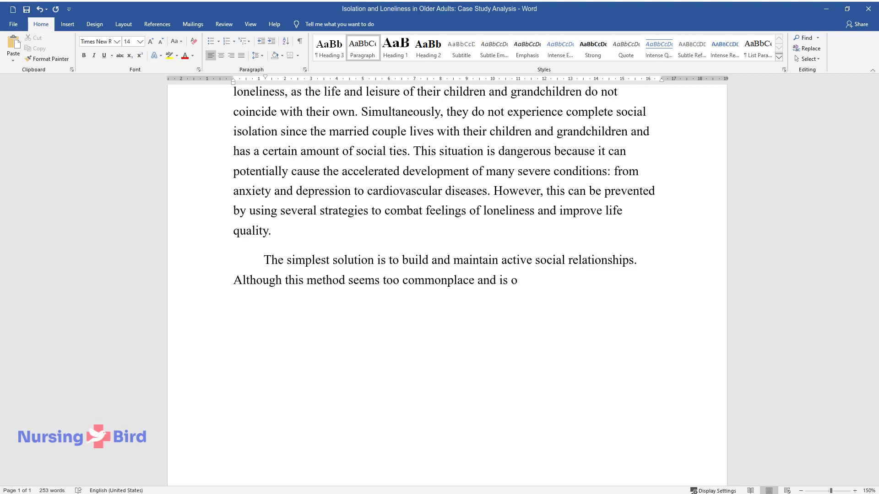
text(ften challenging to implement, it gives th)
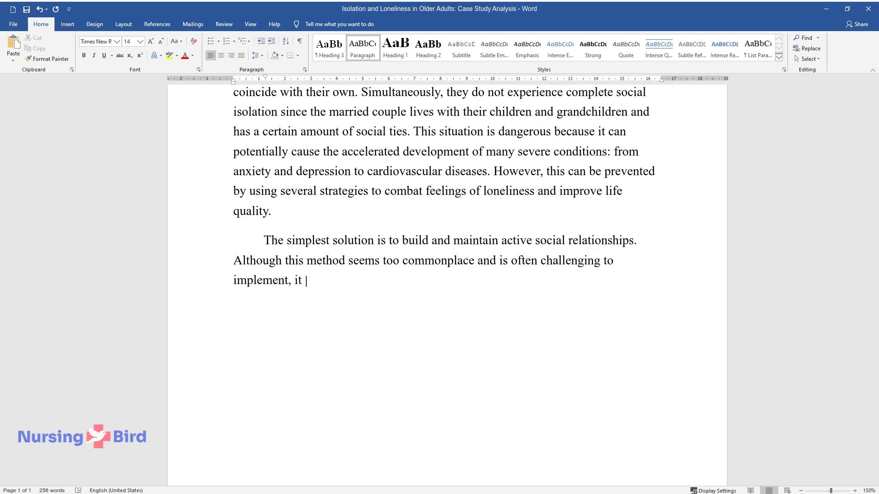
text(e most efficiency. Since l)
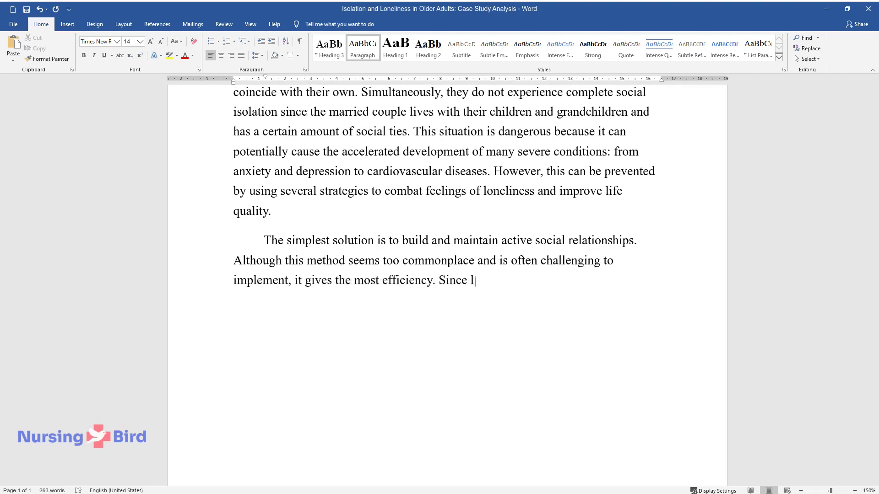
text(oneliness consists of the subjecti)
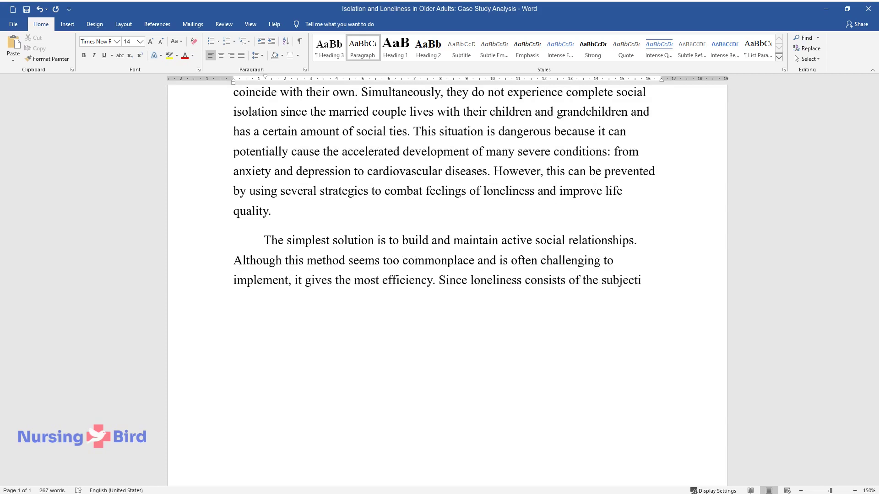
text(ve feeling of being alone and the )
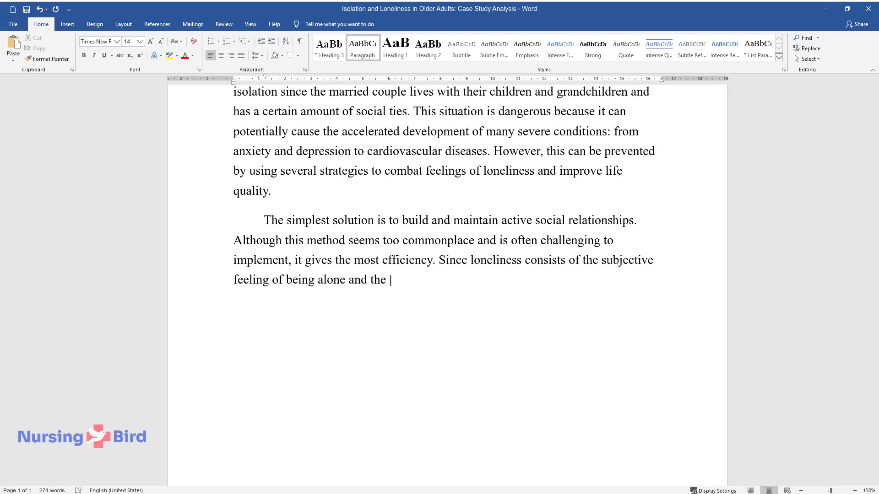
text(discrepancy between expected relat)
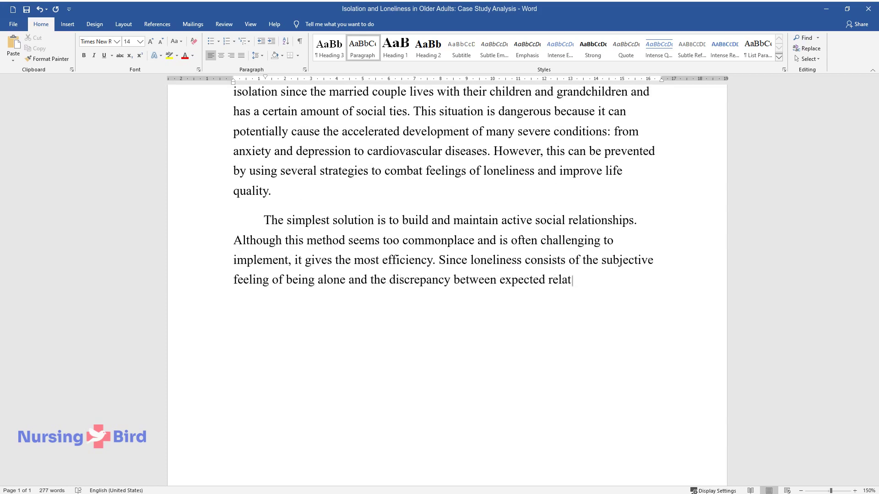
text(ionships and reality, it is necess)
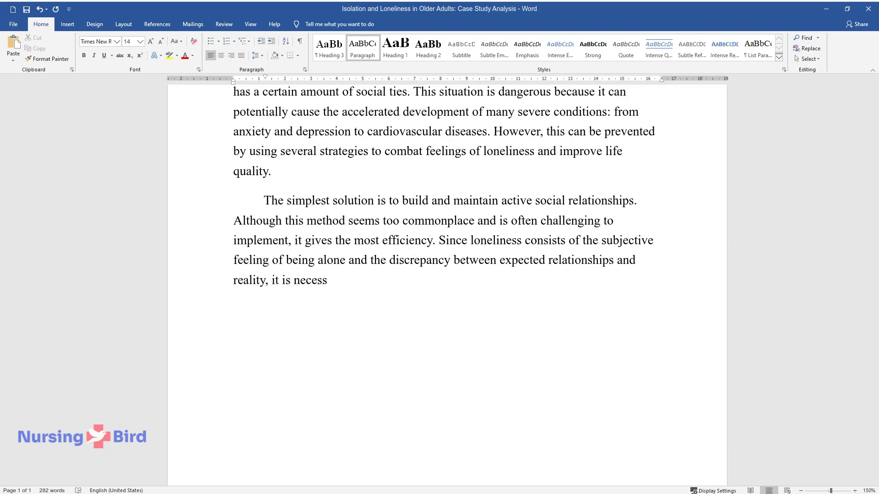
text(ary to strive to build the desired)
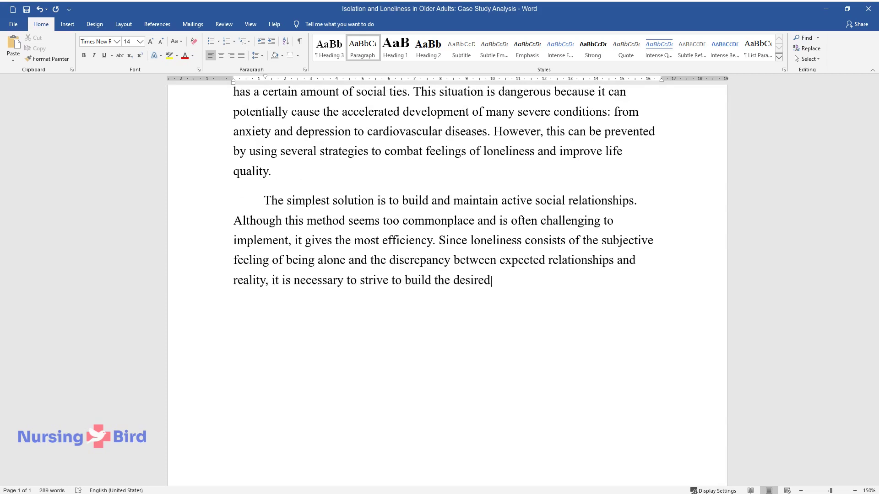
text( social relationships. The Arahan)
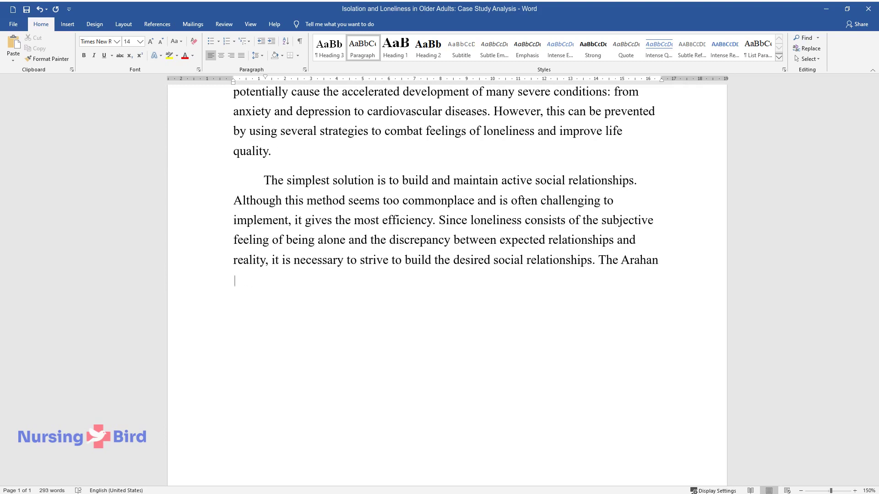
text( family's case is complicated beca)
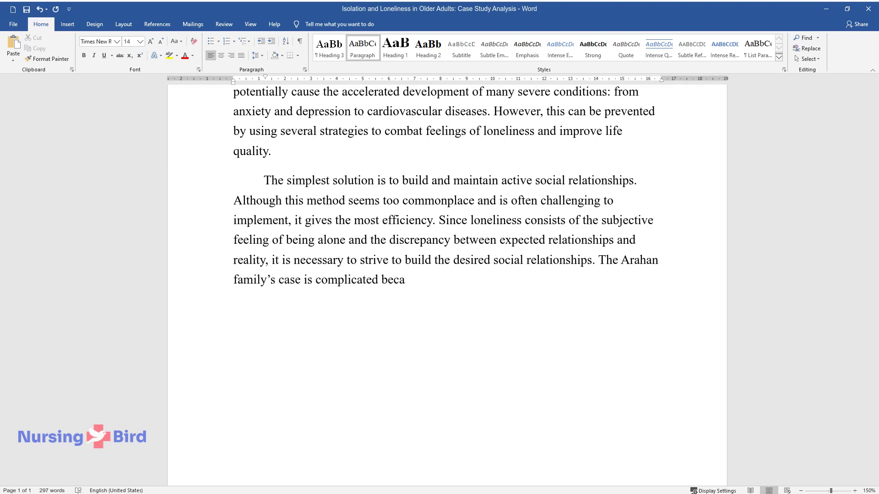
text(use they are immigrants and arrive)
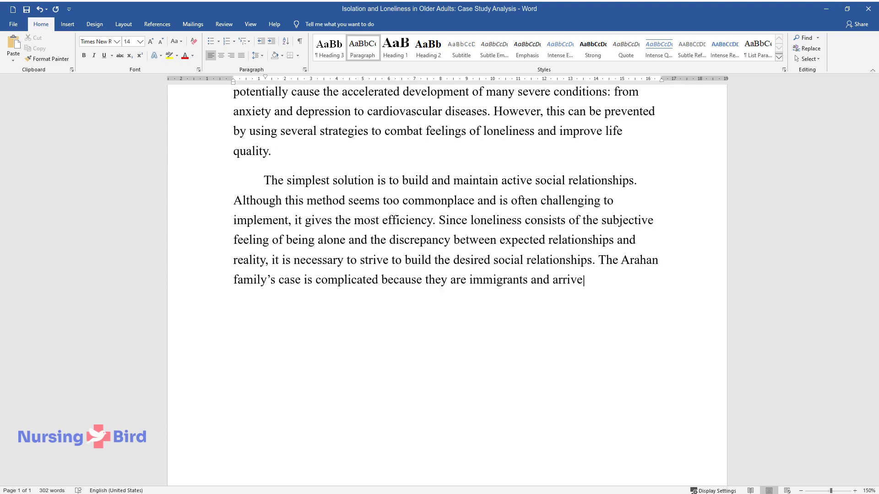
text(d in the United States not so long)
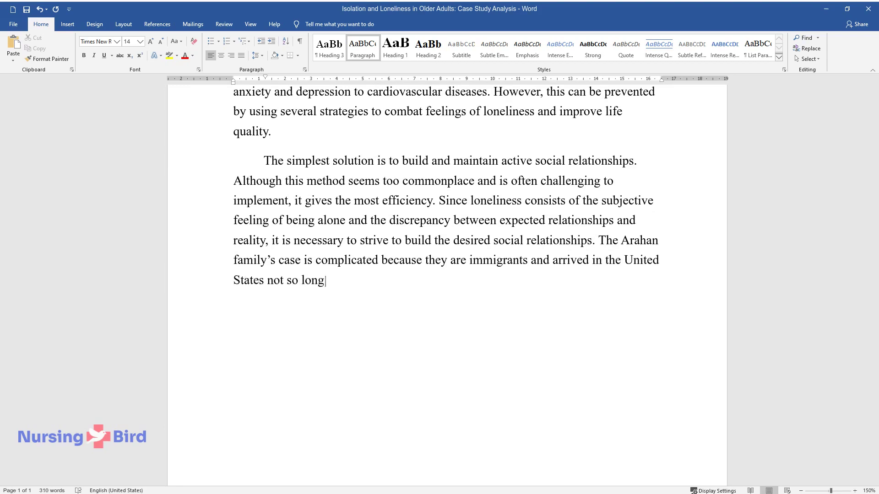
text( ago, leaving family and friendshi)
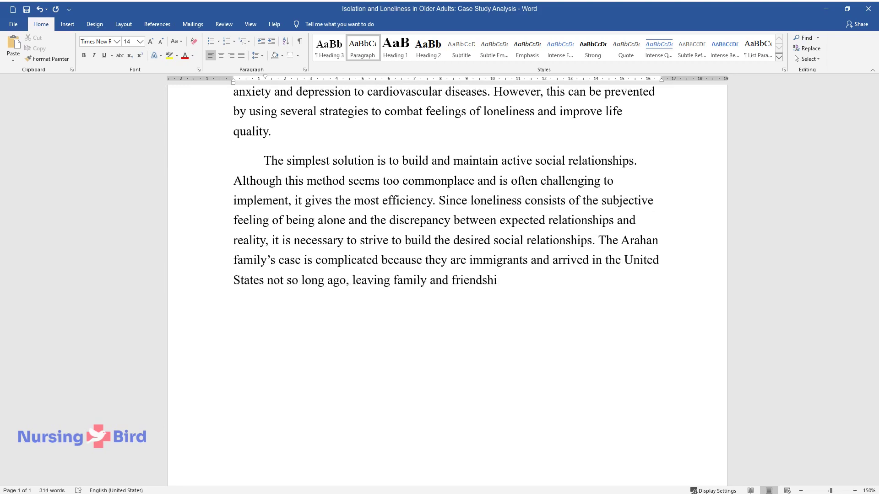
text(ps in another country. However, th)
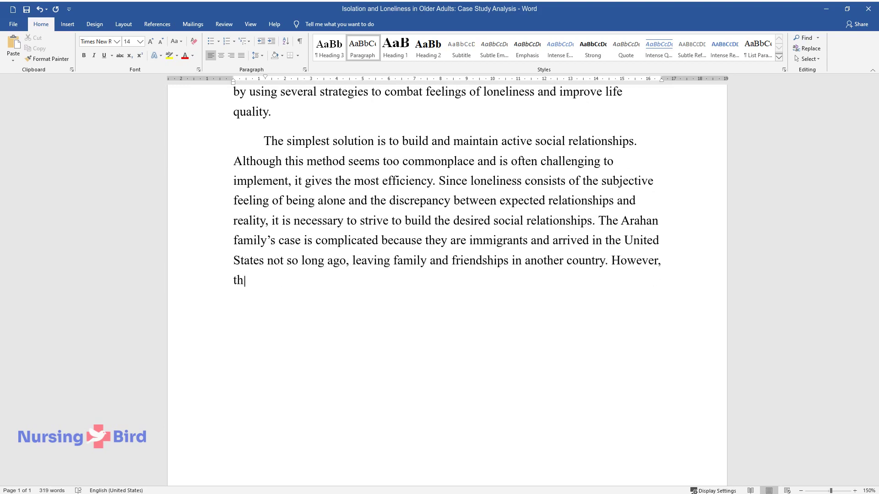
text(e development of modern technologi)
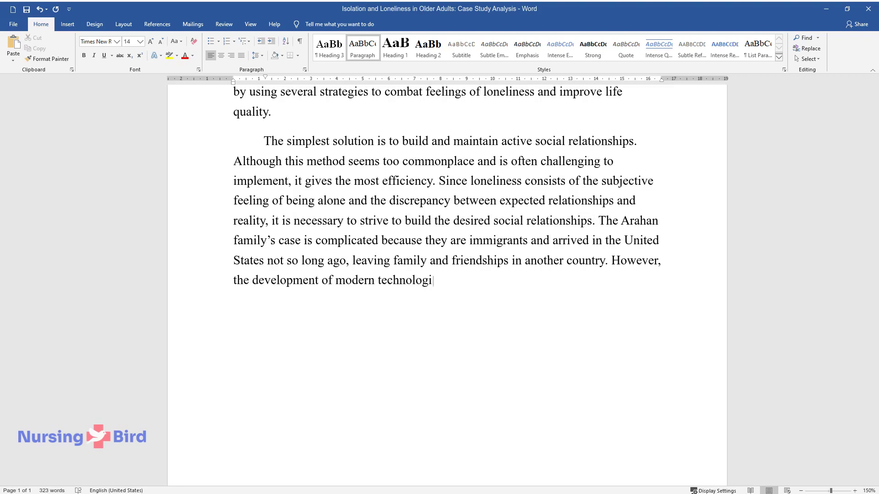
text(es makes it possible to ignore dis)
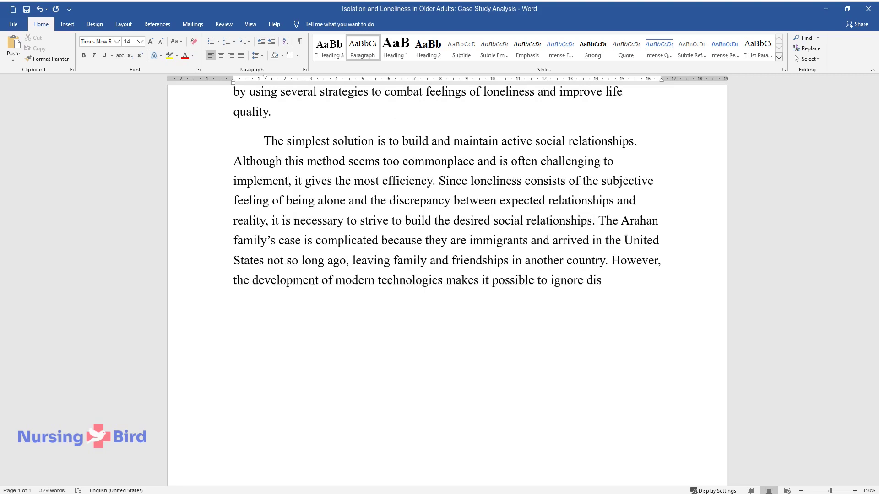
text(tances since there is the possibil)
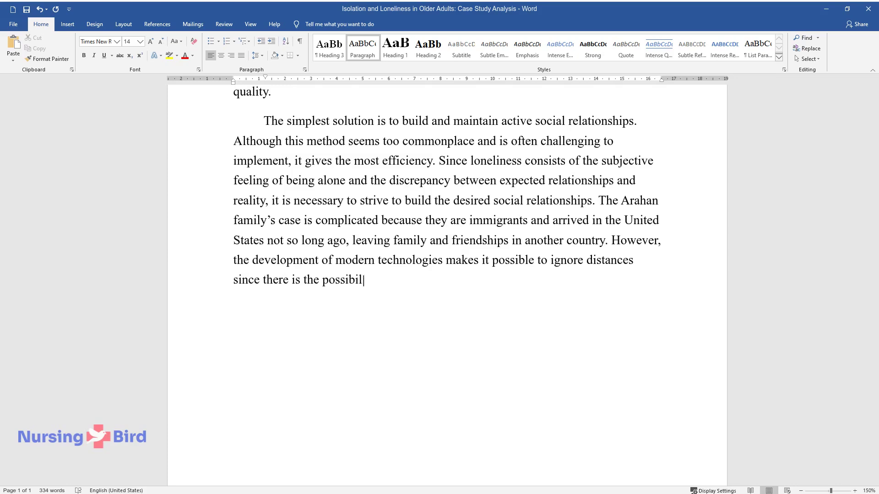
text(ity of free voice and video commun)
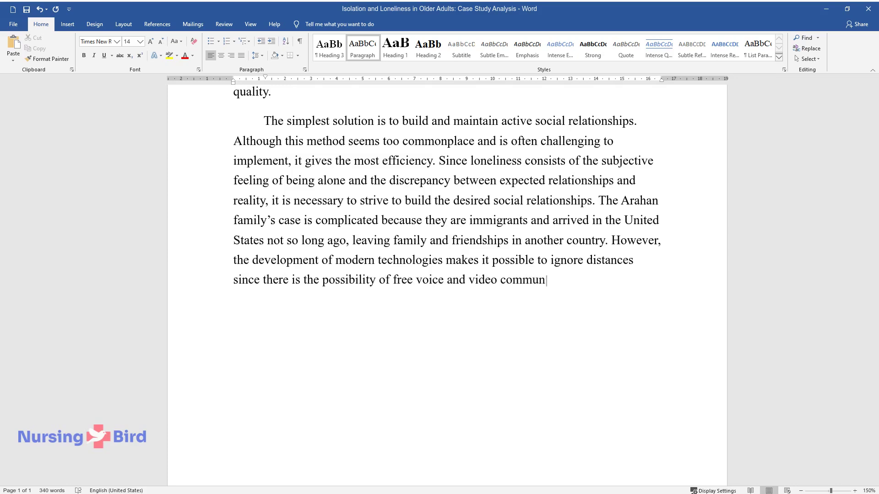
text(ication via the Internet. Besides, similar technolo)
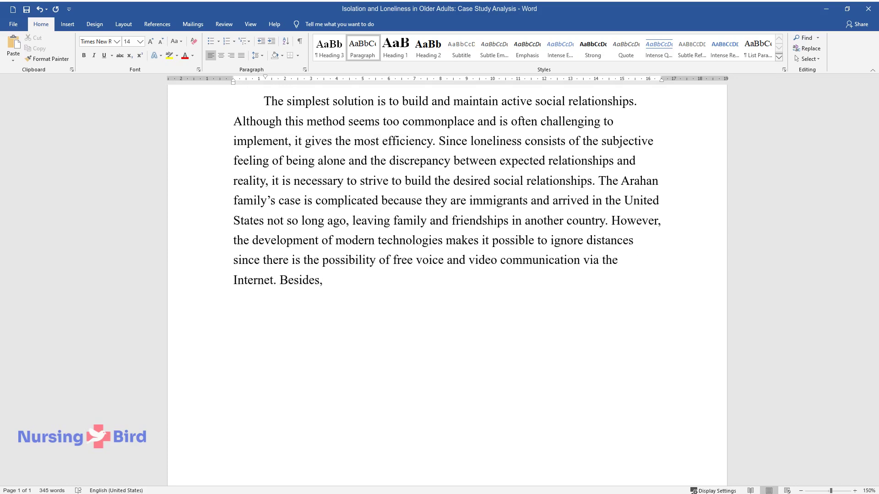
text(gical solutions )
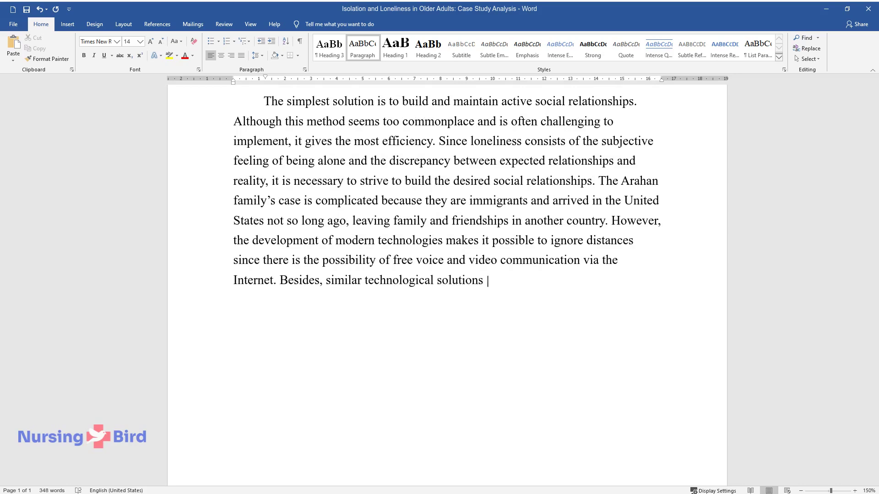
text(make it possible to find new conta)
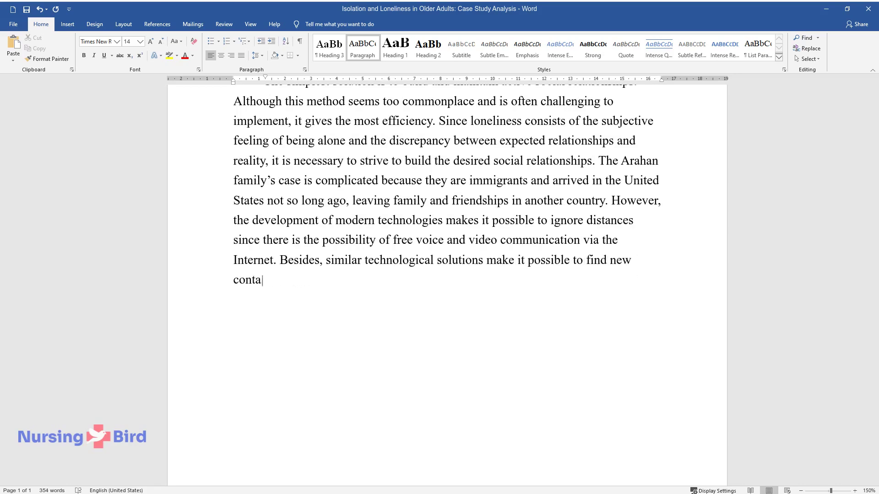
text(cts, for example, in Internet grou)
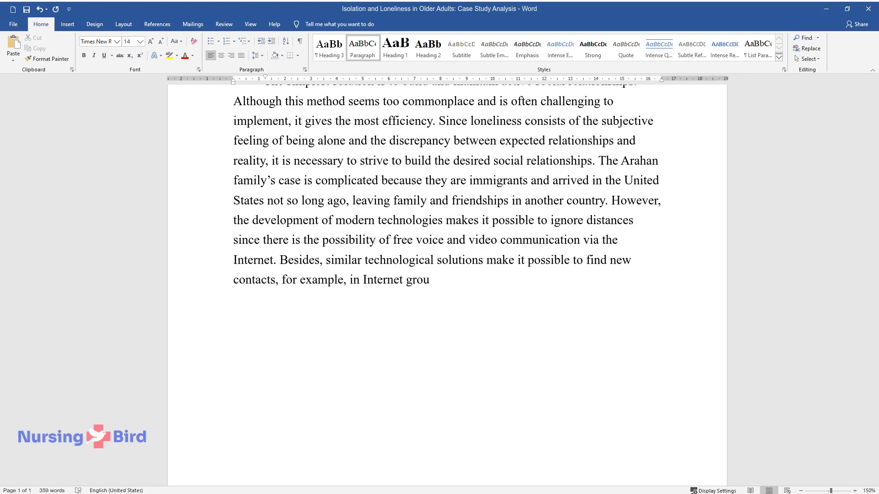
text(ps by interests, which can then be)
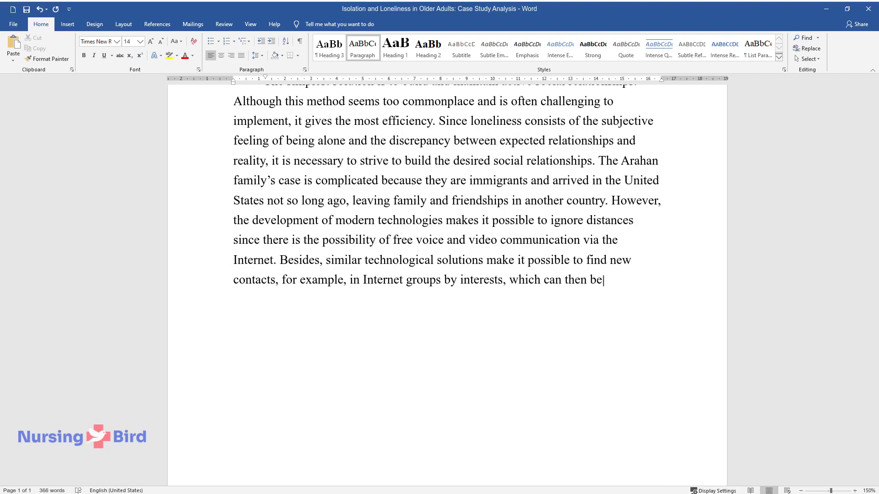
text( transferred into real communication.)
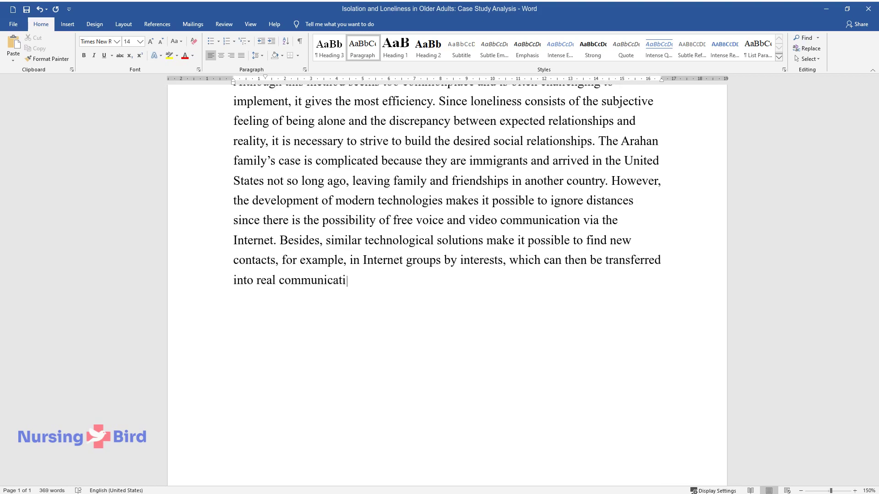
key(Return)
Write the 'Another strategy…' paragraph on community resources and volunteer programs for older adults
text(Another str)
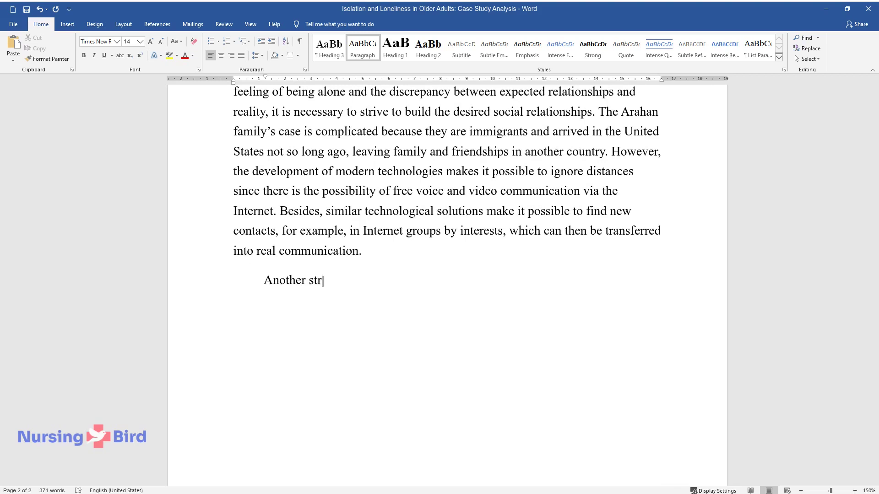
text(ategy, partially related to the)
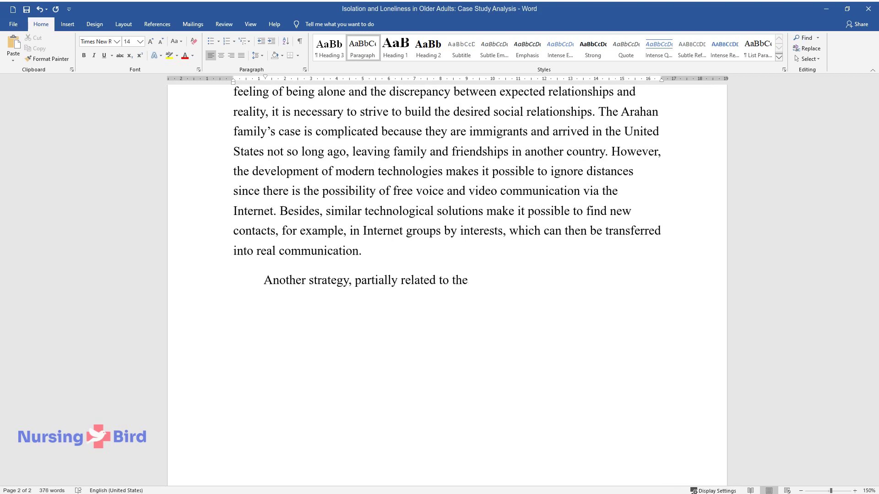
text( previous one, is the use of vari)
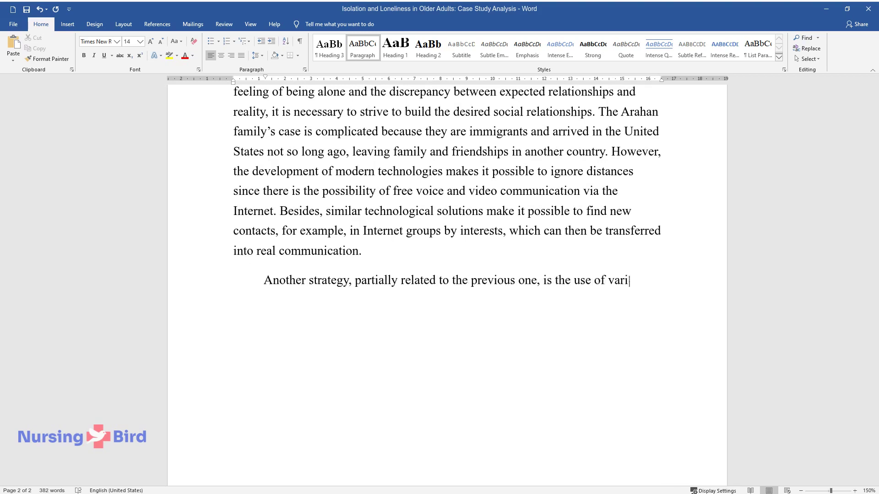
text(ous community resources.)
text( For exa)
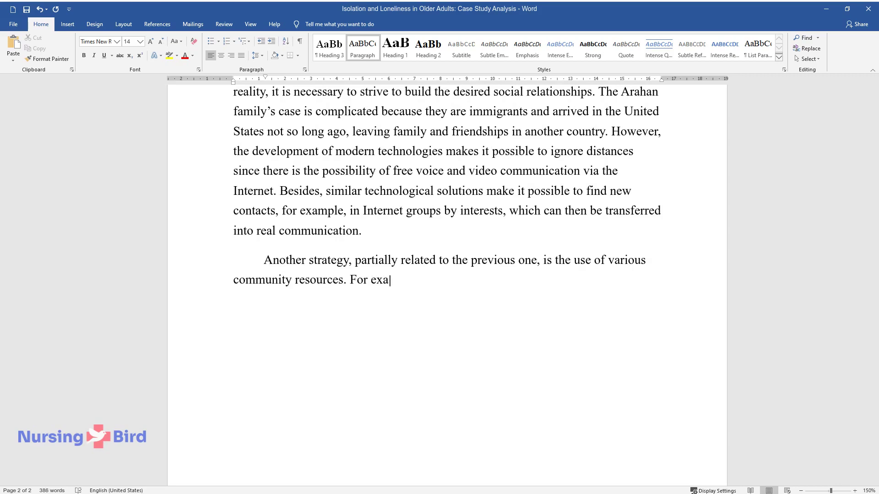
text(mple, there are special programs)
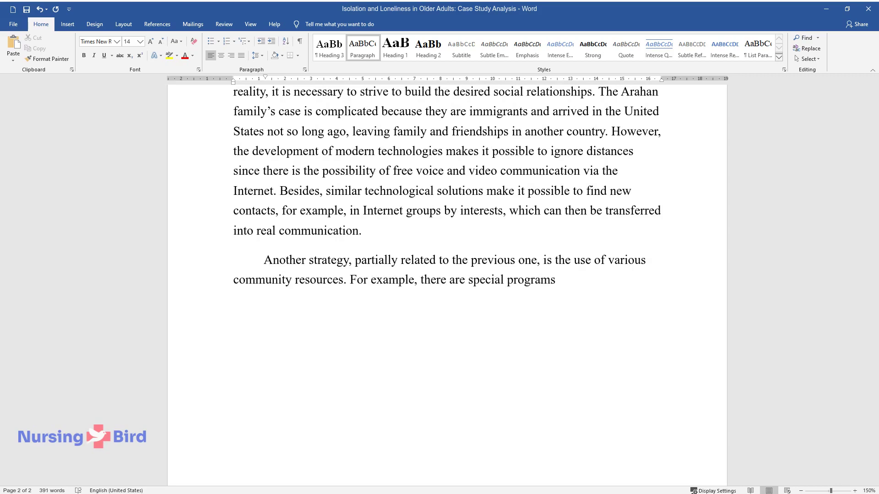
text( designed to bring lonely and old)
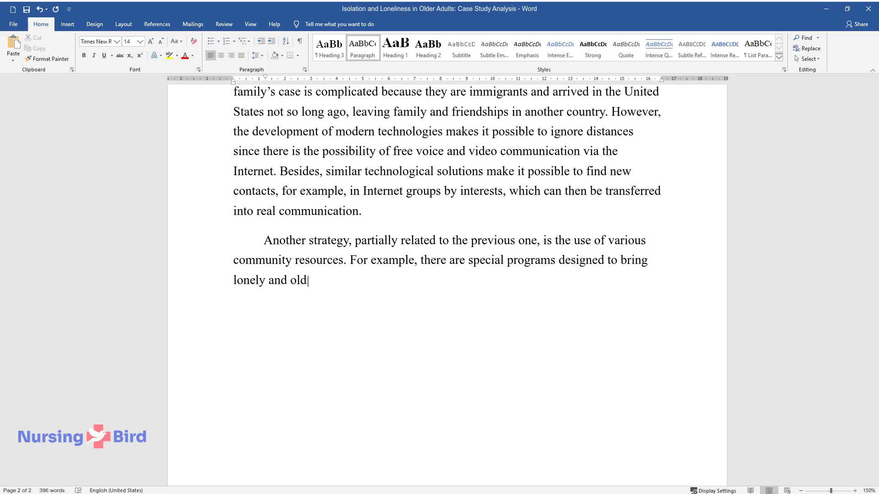
text(er people together. Such events)
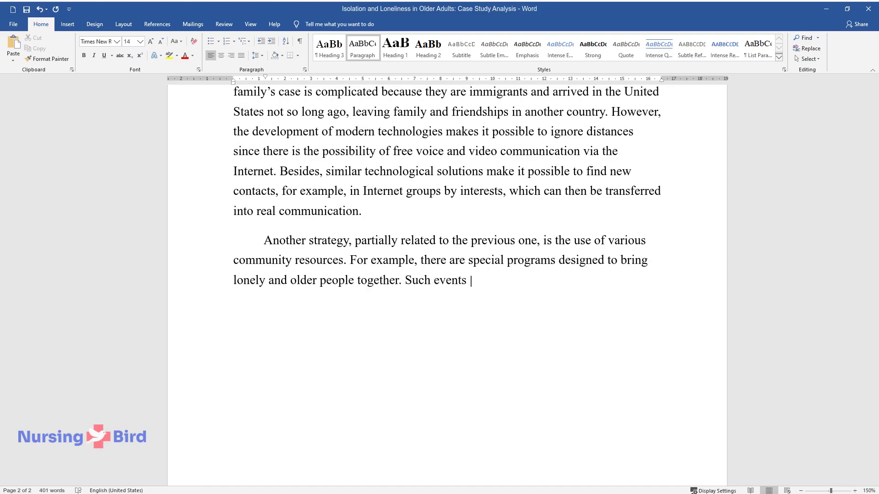
text( aim to build new social ties bas)
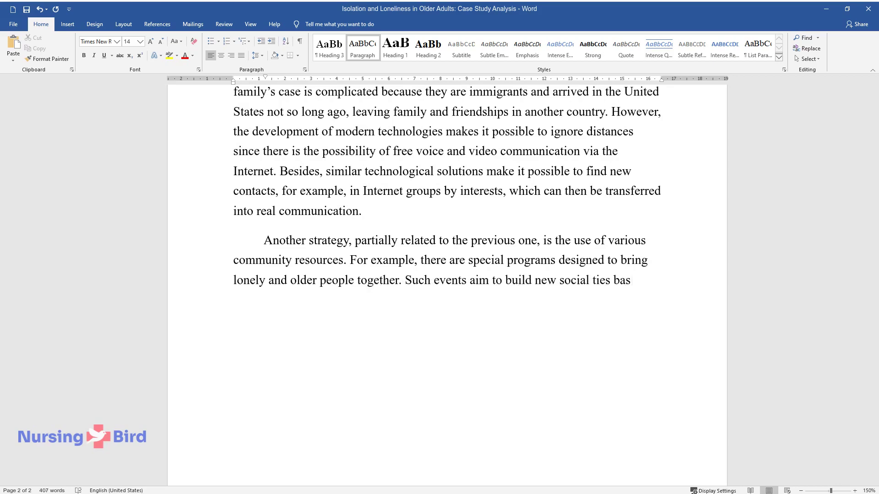
text(ed on existing common interests, )
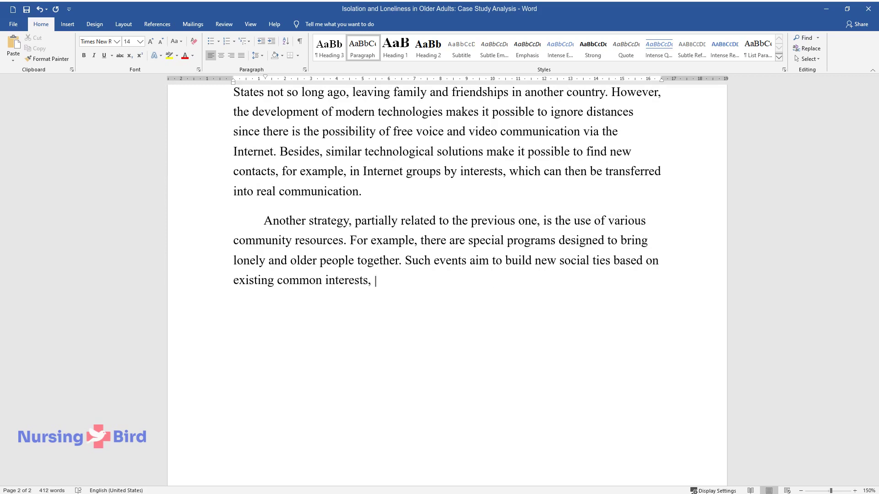
text(or through the formation of new )
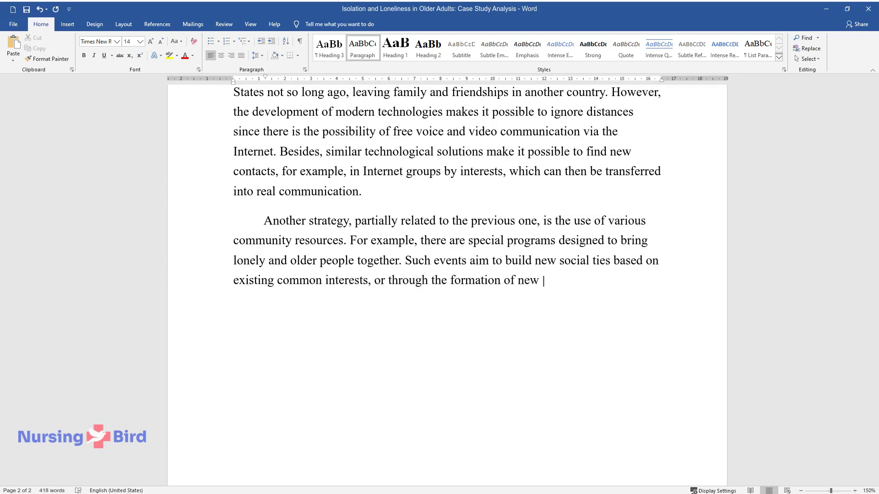
text(affections, from books t)
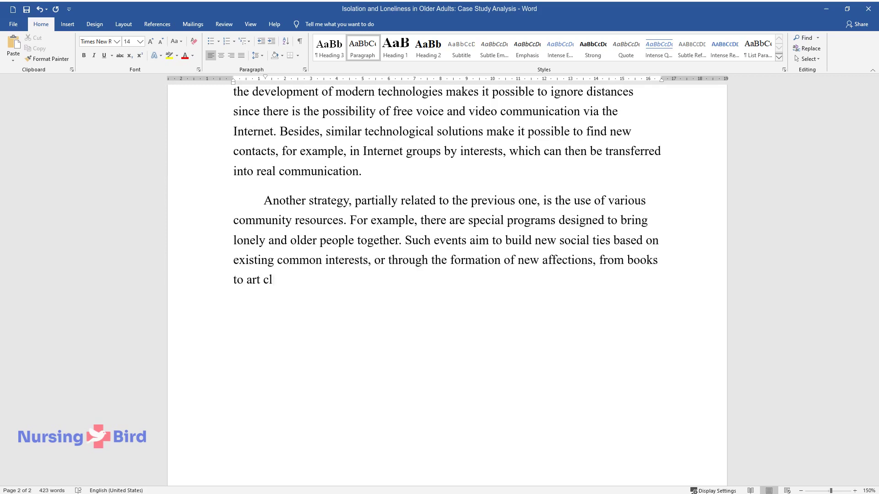
text(o art clubs. Besides, there are many vol)
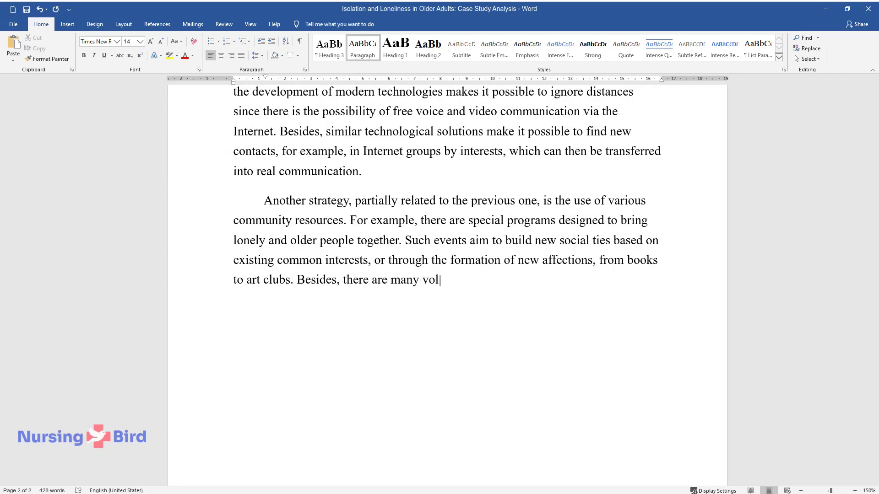
text(unteer programs aimed at helping older adults.)
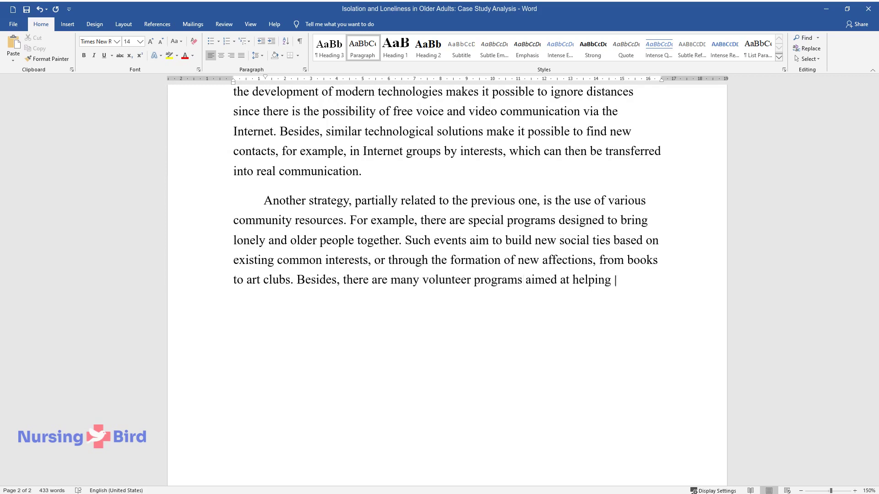
key(Return)
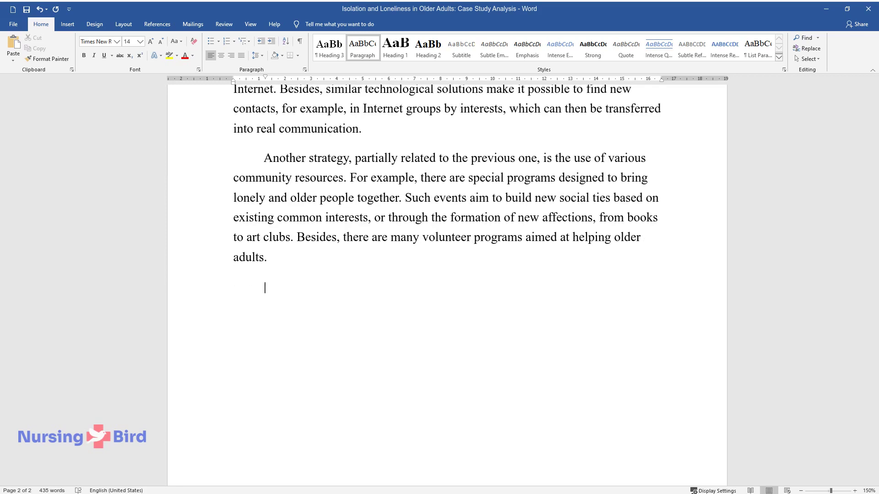
Write the 'Finally…' paragraph on Area Agencies on Aging, then begin 'Help can also be found much closer…'
text(Finally, there are many large)
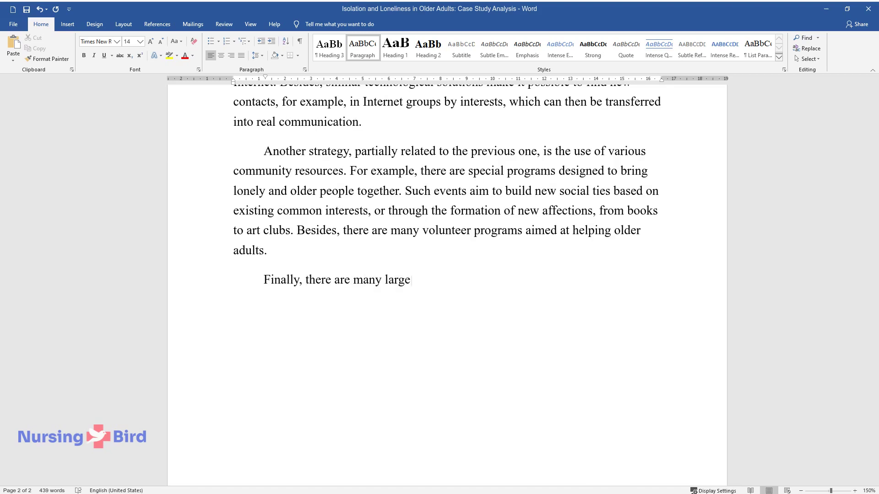
text(-scale national resources avail)
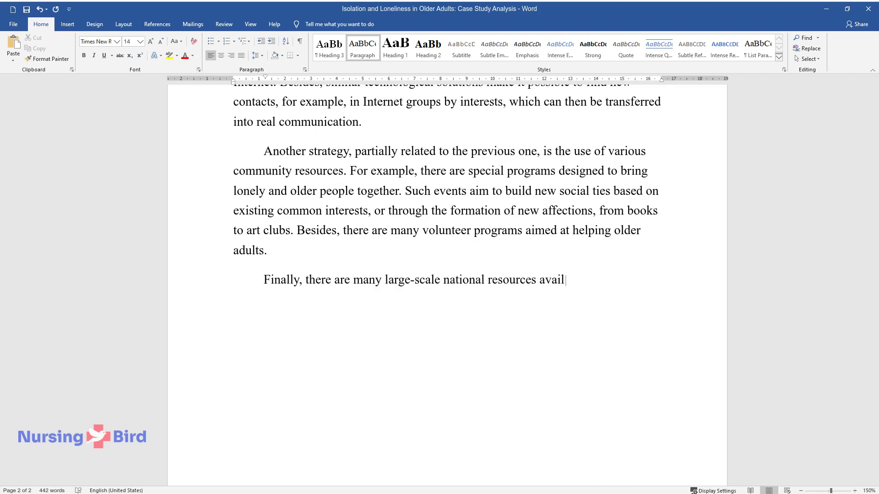
text(able to help those suffering from loneliness and social exclusi)
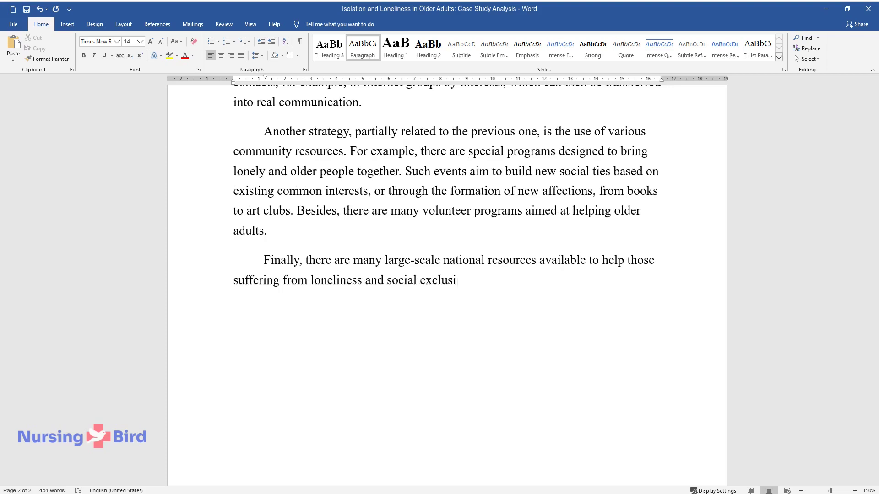
text(on. For example, Area Agencies)
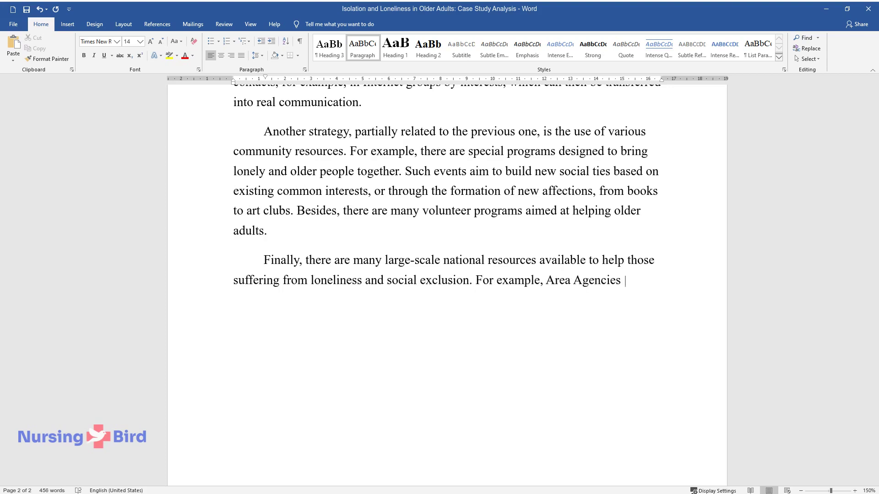
text( on Aging (AAA) is a network of )
text(more than 600 organizations acr)
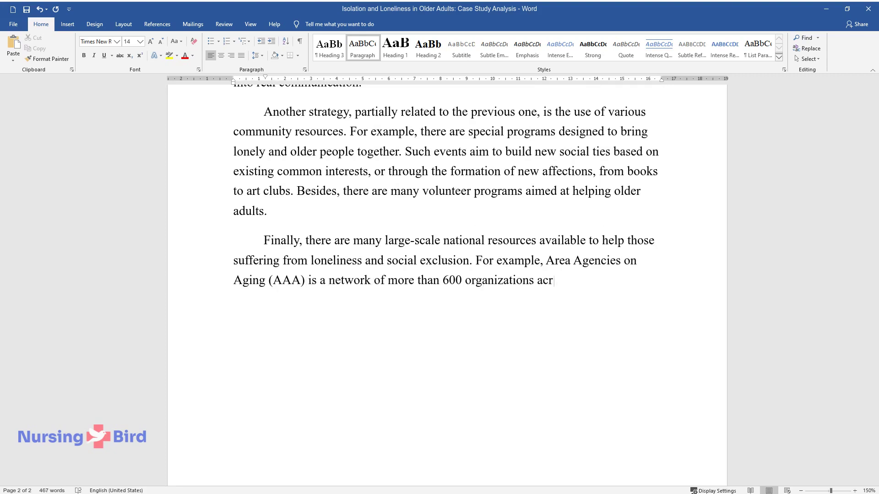
text(oss the United States. The progr)
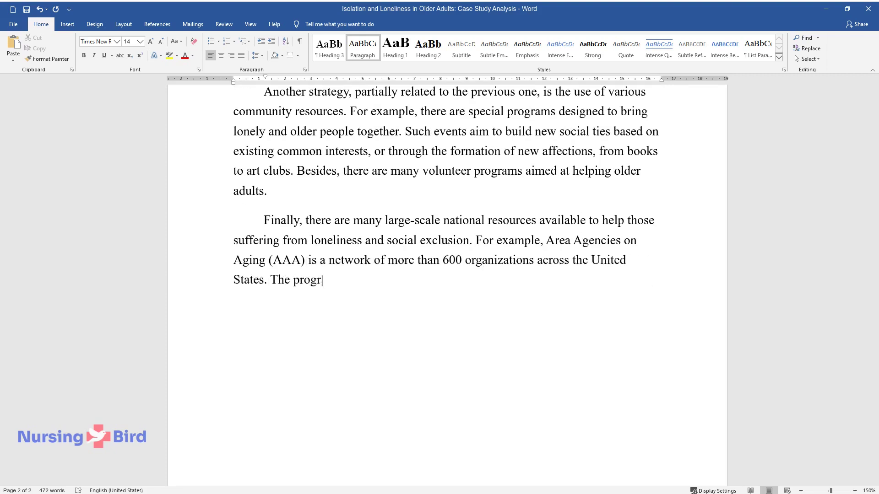
text(ams on this list focus on provi)
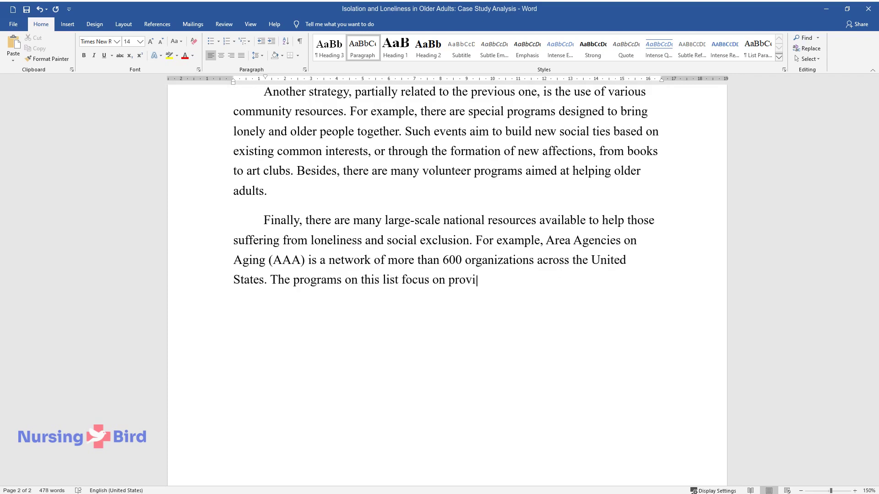
text(ding information, connecting pe)
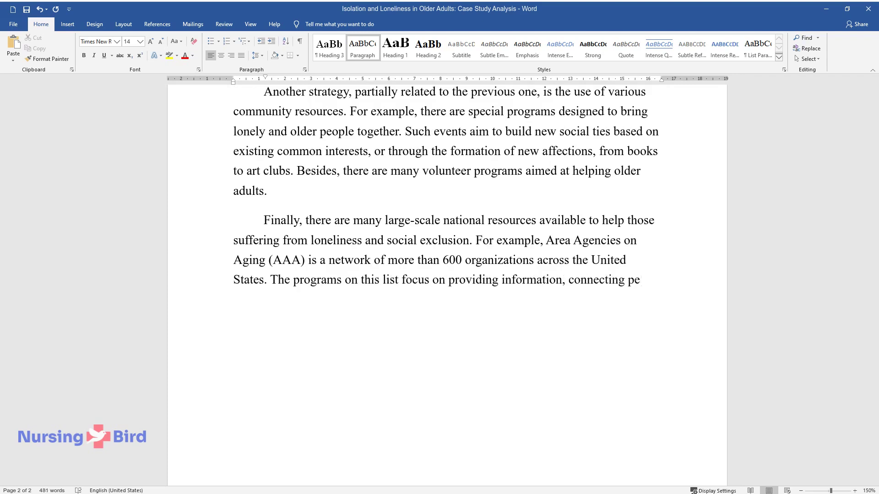
text(ople, observing nutrition, supp)
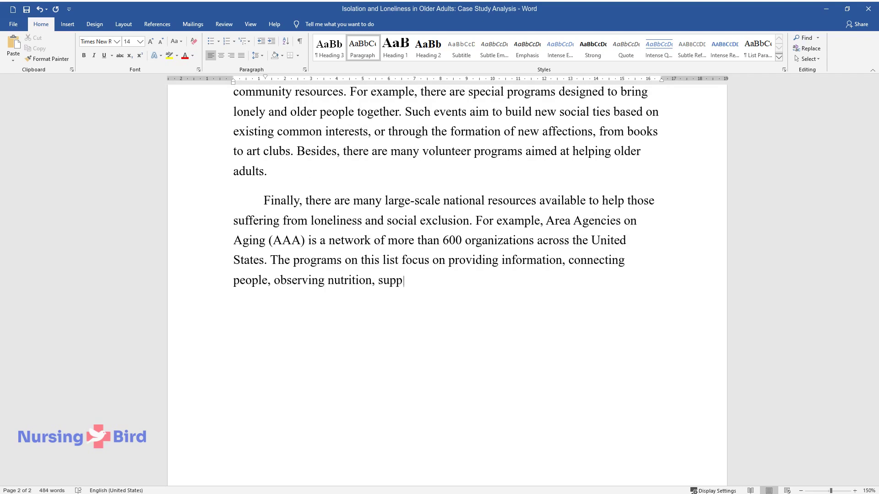
text(orting caregivers, and more. The AAA branches can be found )
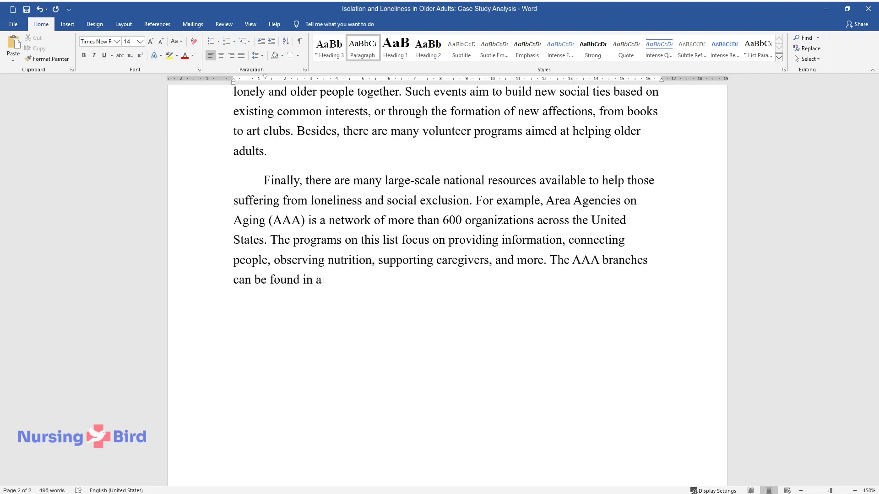
text(in almost all major cities in the U)
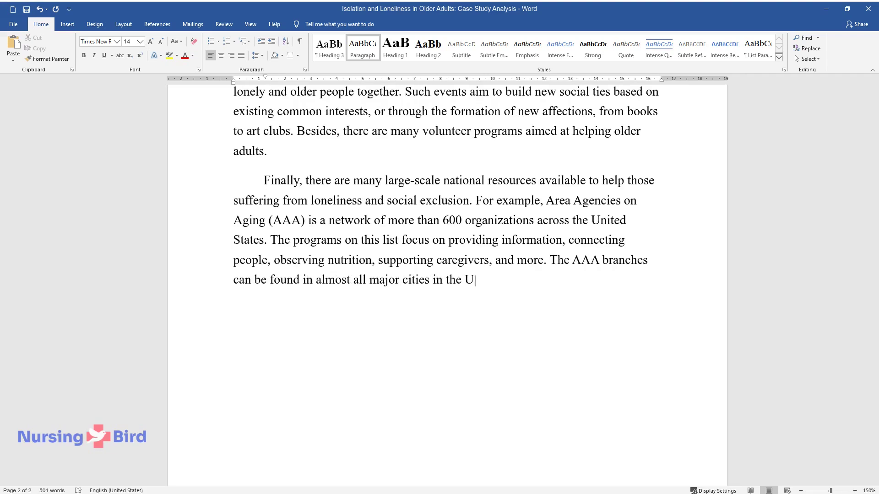
text(nited States. The Arahan family)
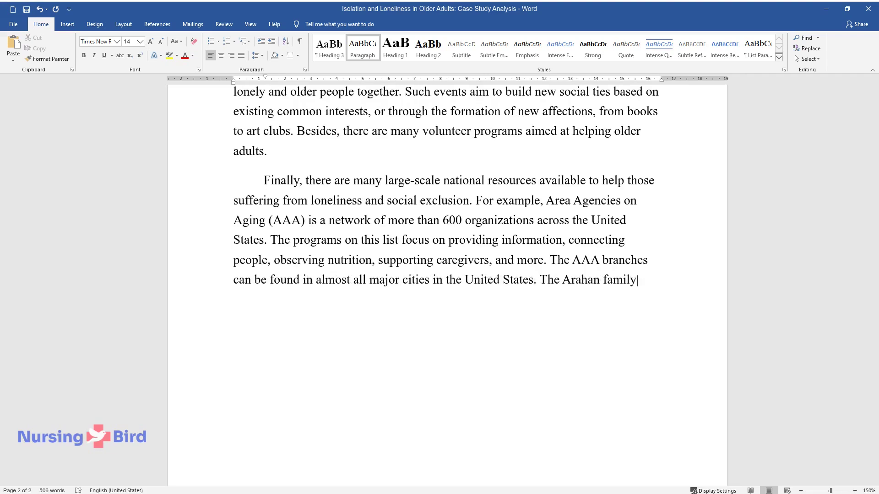
text( lives in the metropolis; theref)
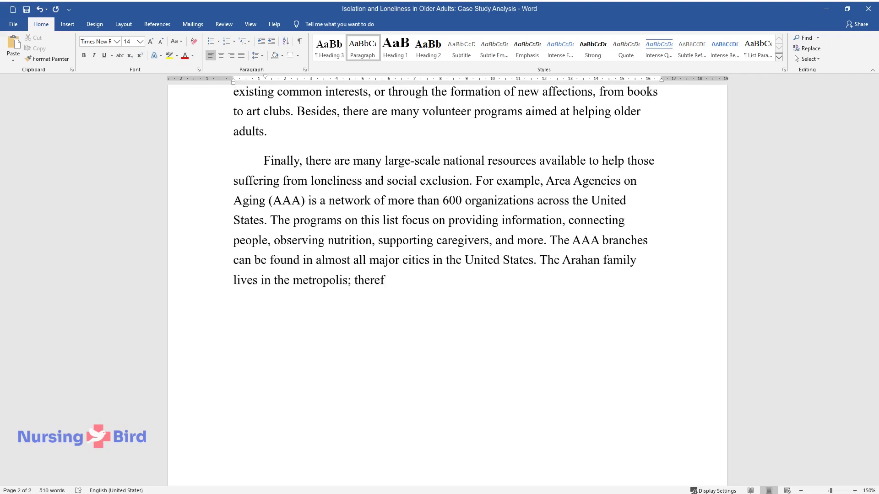
text(ore, they can find one without )
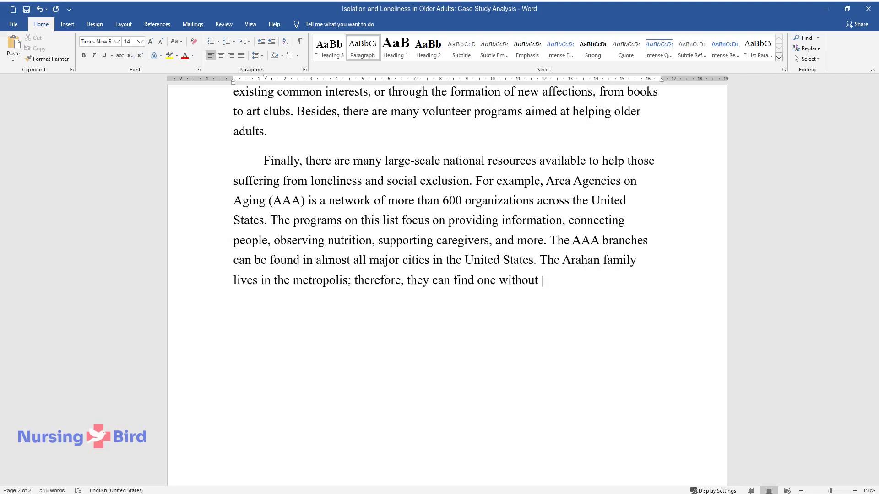
text(much difficulty.)
key(Return)
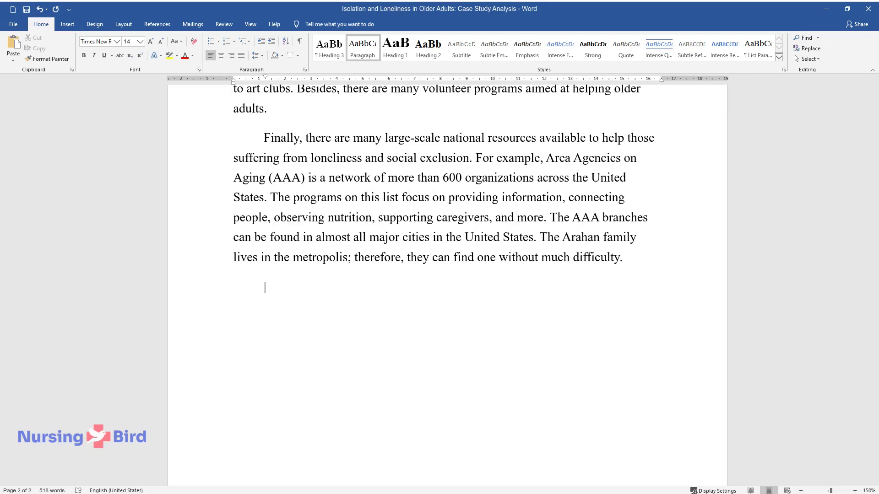
text(Help can also be found much)
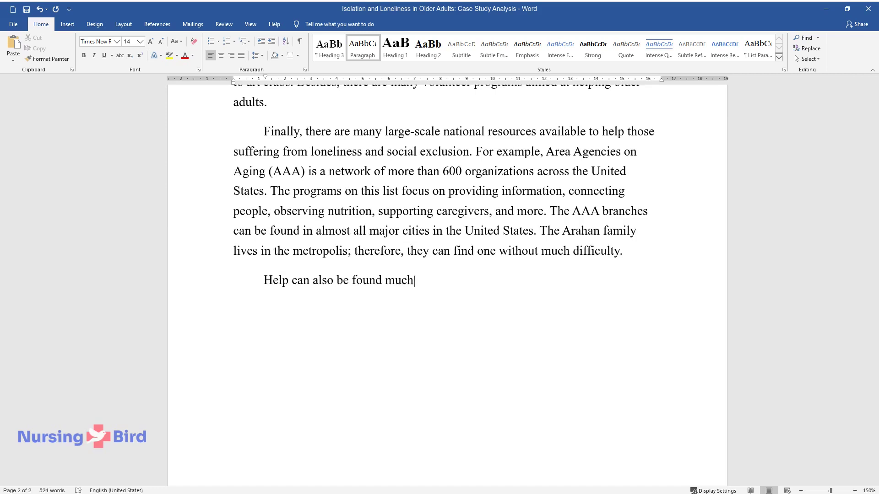
text( closer, without the need to go online or travel som)
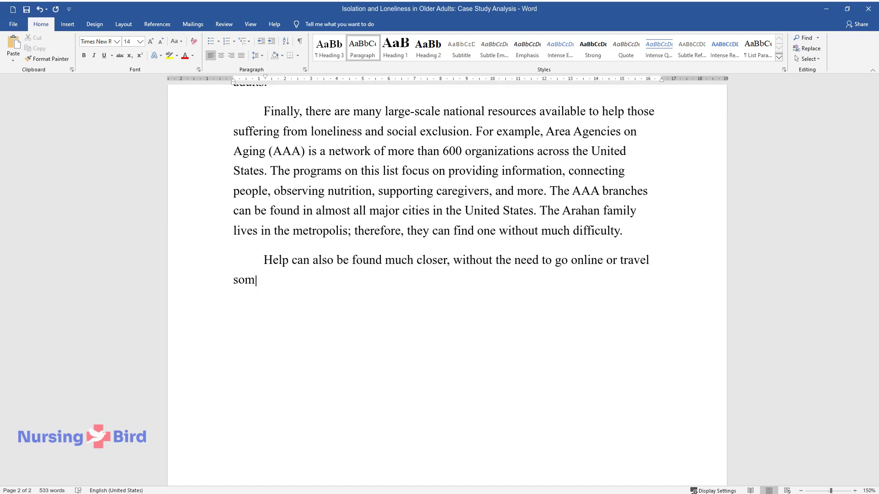
text(ewhere. First of all, the daughter )
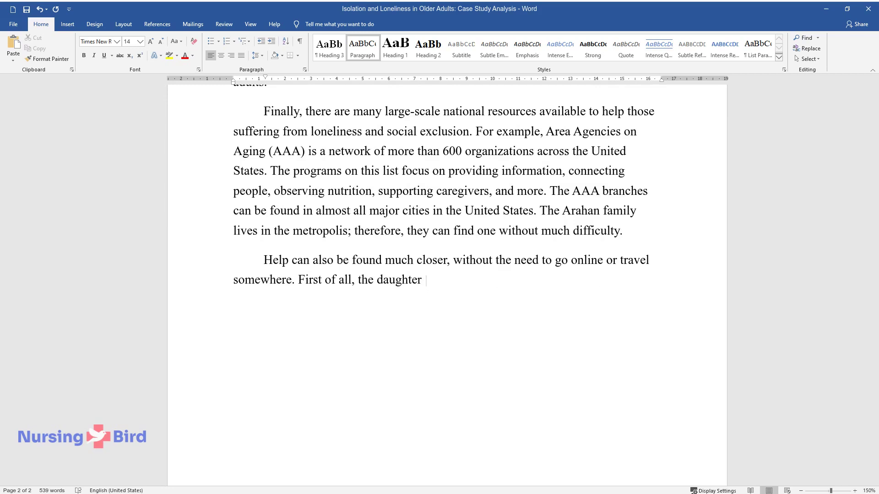
text(of Mr. and Mrs. Arahan can affect t)
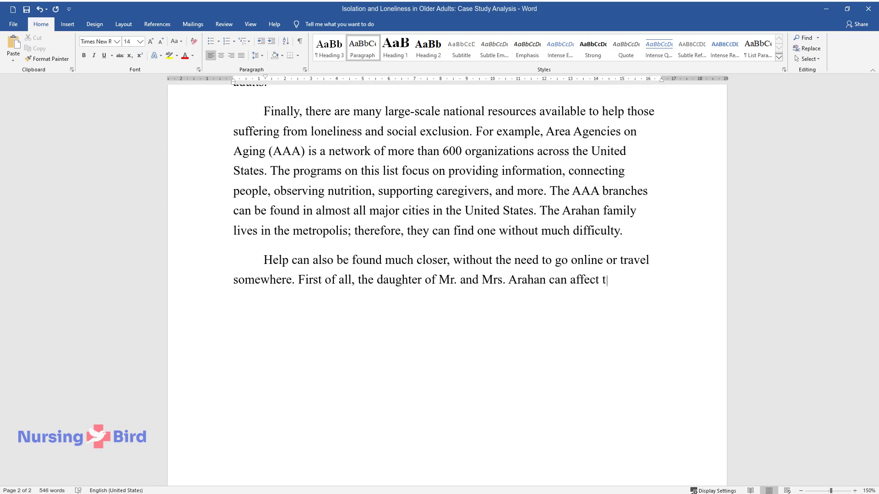
text(he growing feeling of loneliness. T)
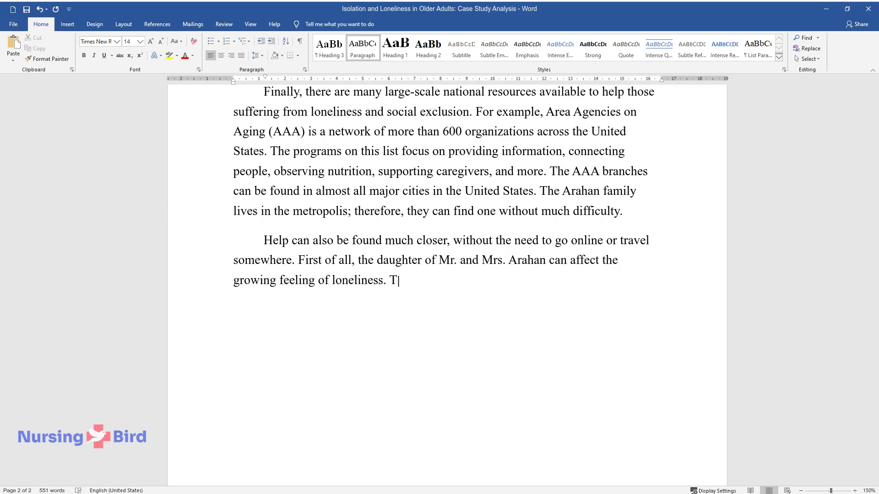
text(here are many ways to show affection)
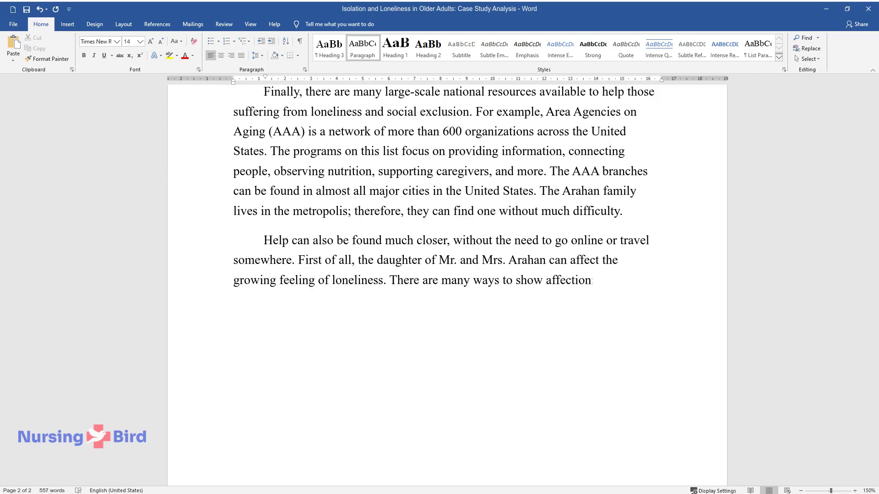
text(; however, even a banal reminder th)
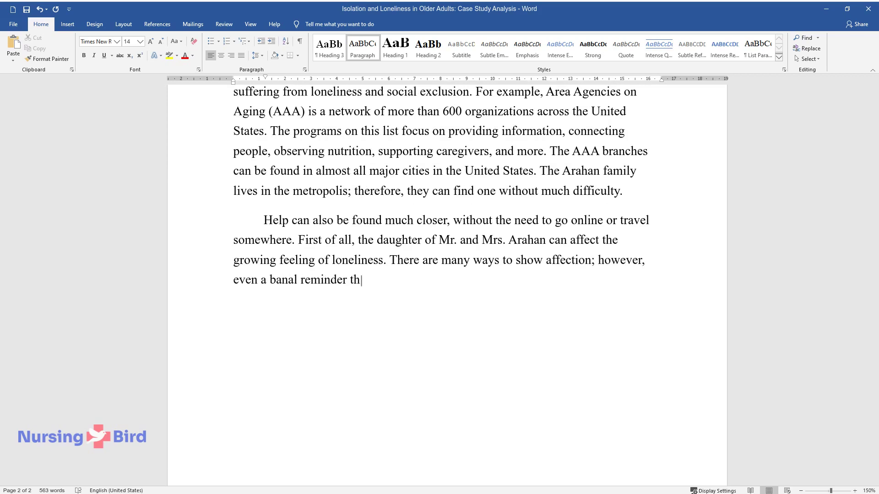
text(at parents are loved and appreciate)
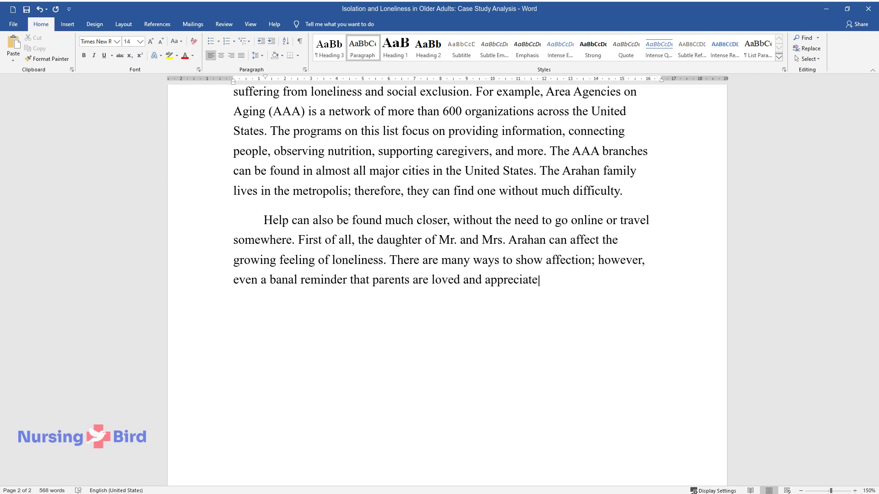
text(d can cheer them up and brighten their days)
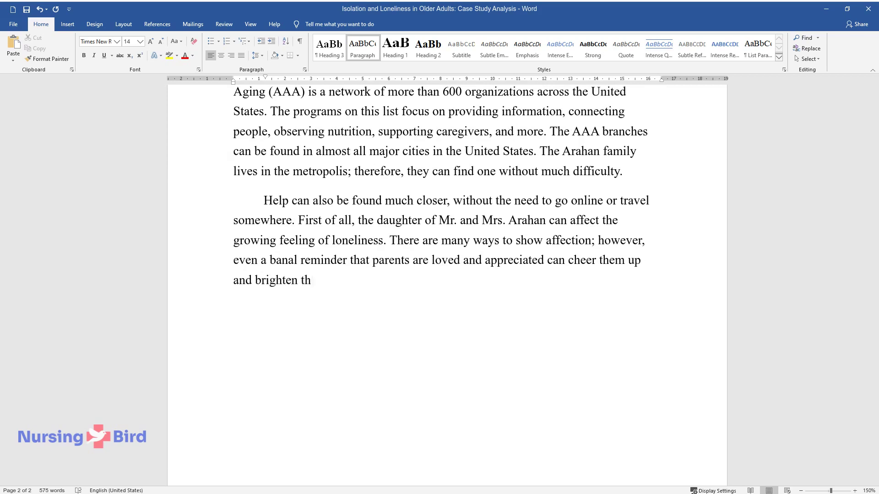
text(. In addition, it is necess)
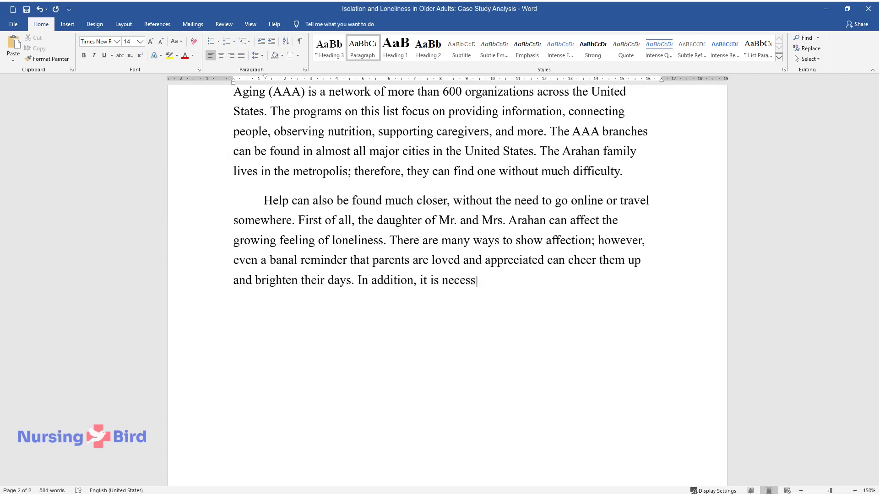
text(ary to increase the amount of time )
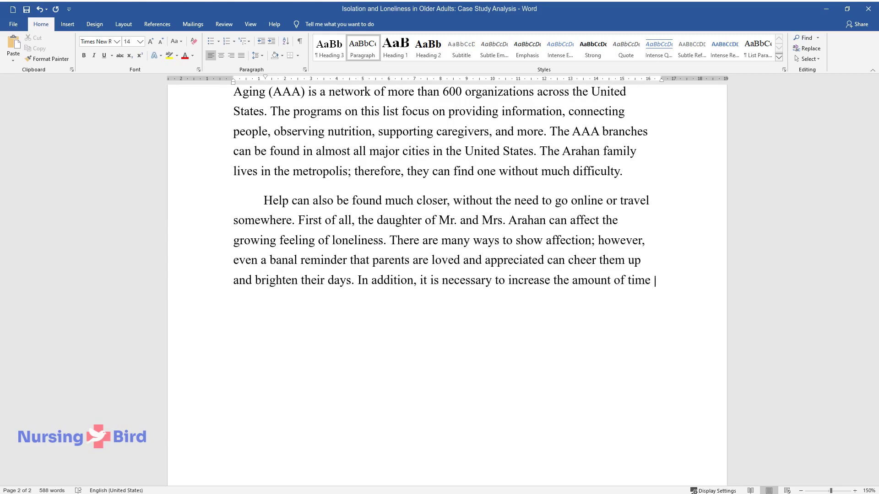
text(spent together. At the moment, even)
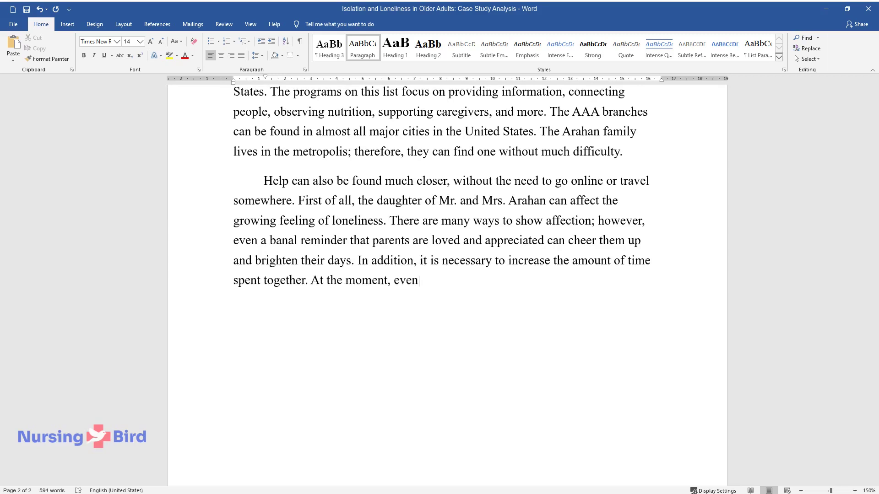
text( the number of shared family dinner)
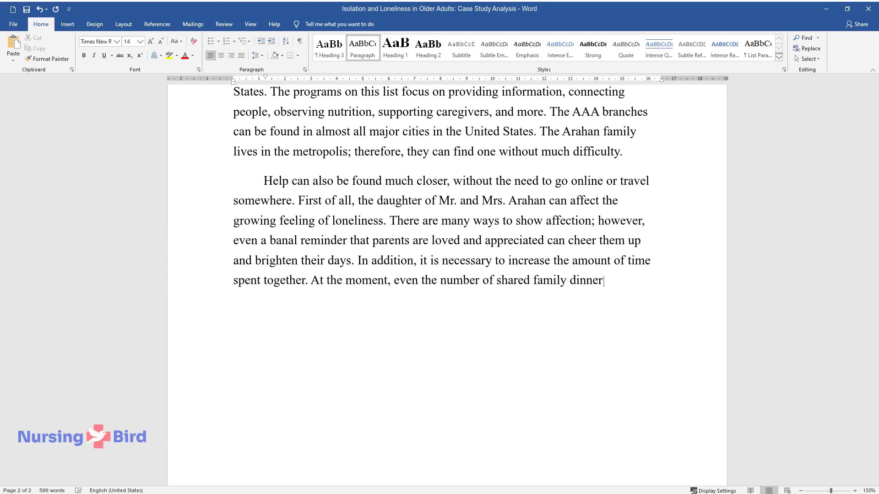
text(s has decreased due to the focus on)
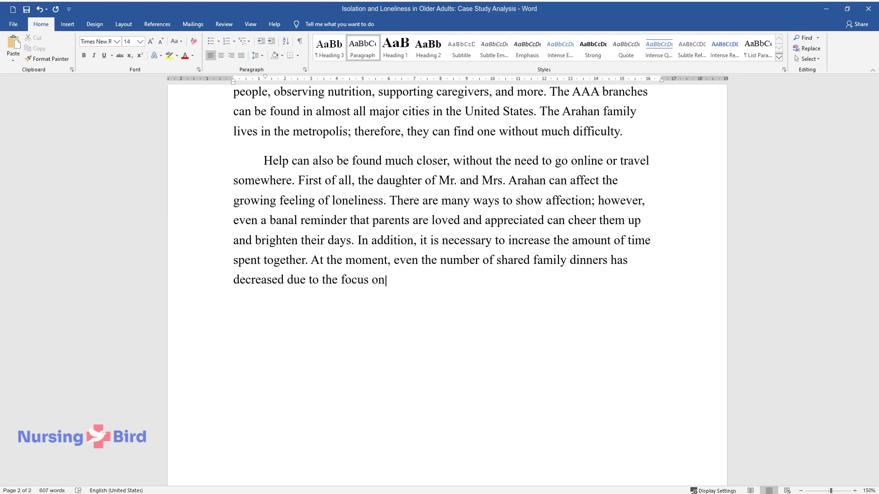
text( children at work and grandchildren)
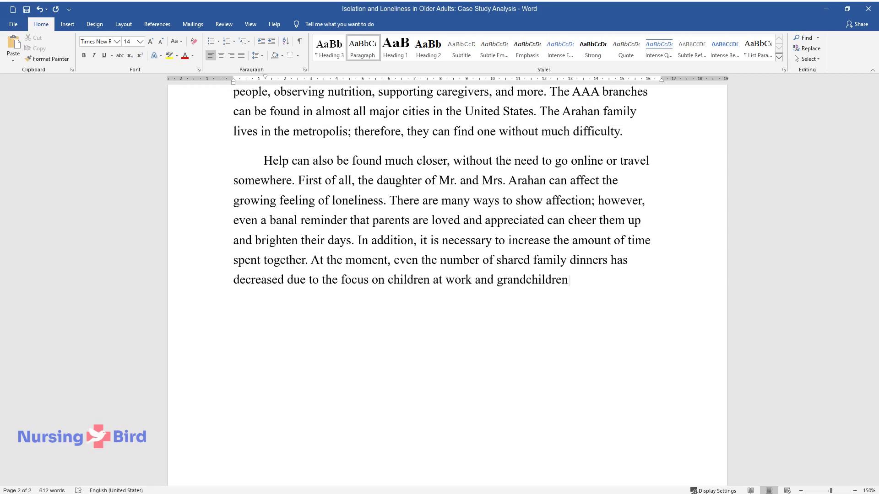
text( at school. Although these reasons are unders)
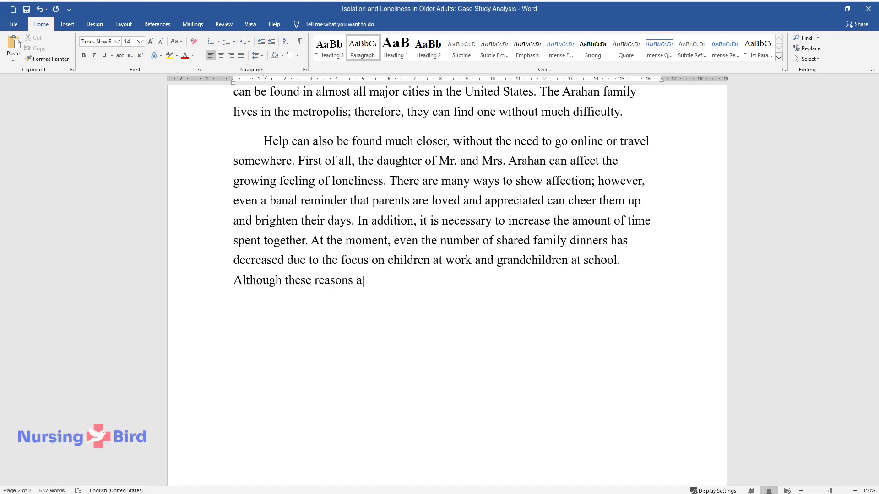
text(tandable, it is necessary )
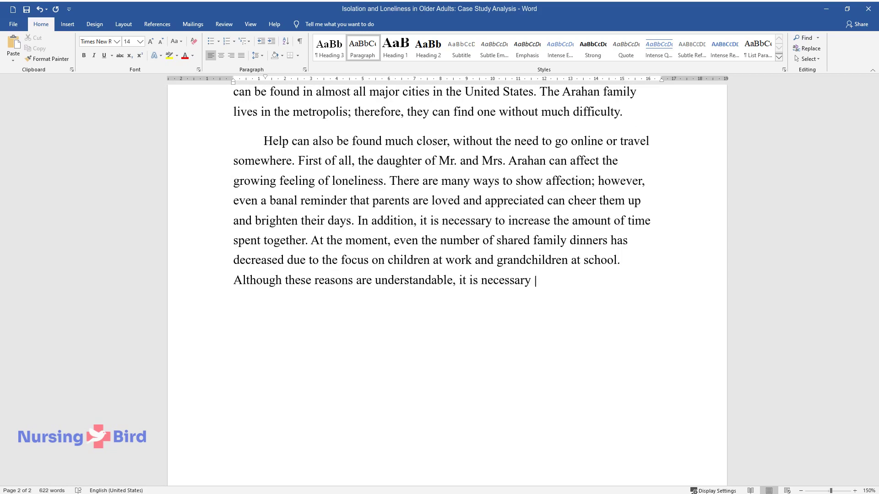
text(to try to devote at least a small part of fr)
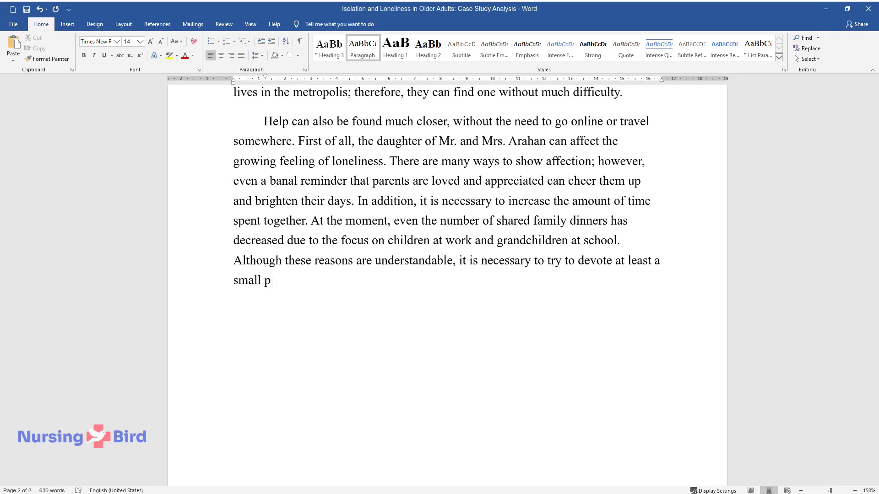
text(ee time to the elderly, thereby encouraging social interactio)
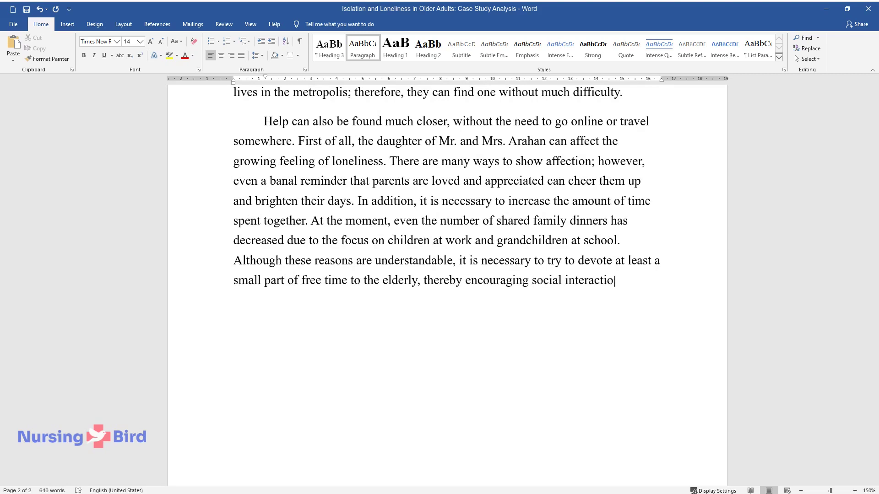
text(n. Besides, honest and open convers)
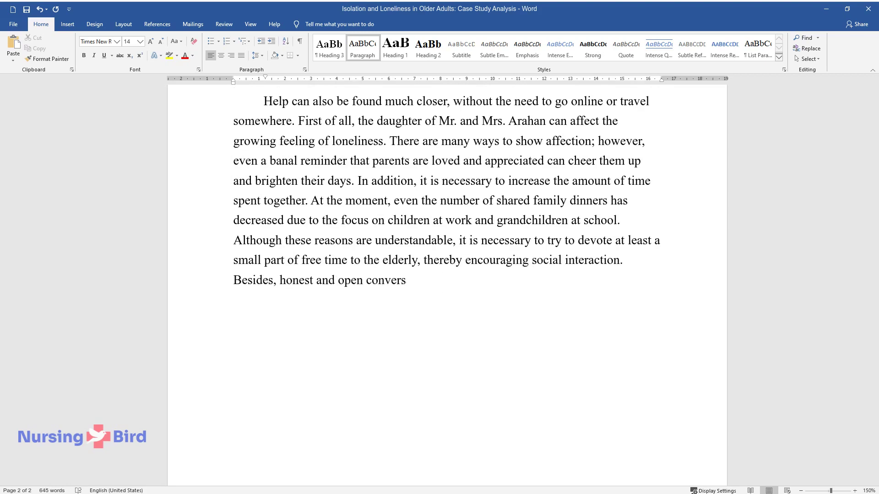
text(ations on this topic and joint disc)
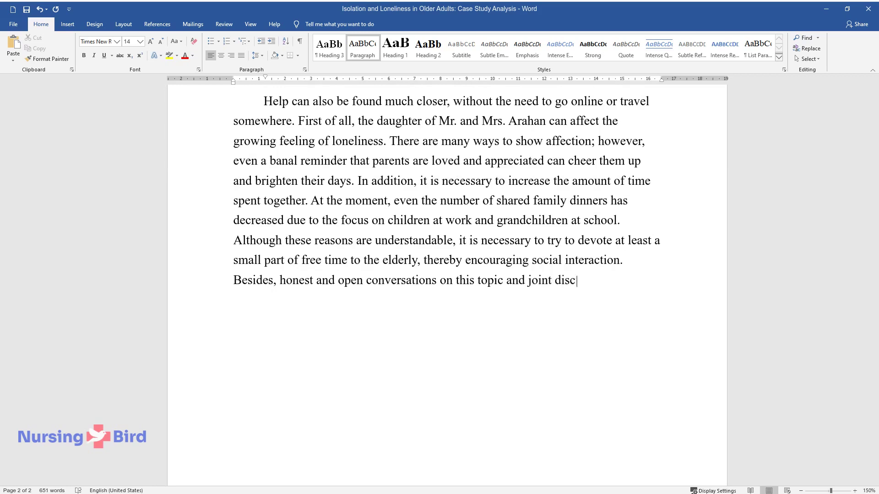
text(ussions of everyday things can help)
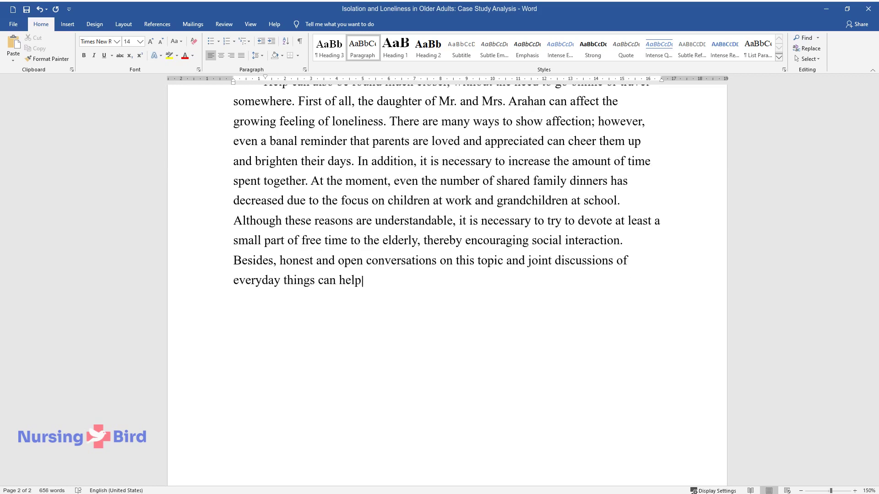
text(. If the daughter can find a common)
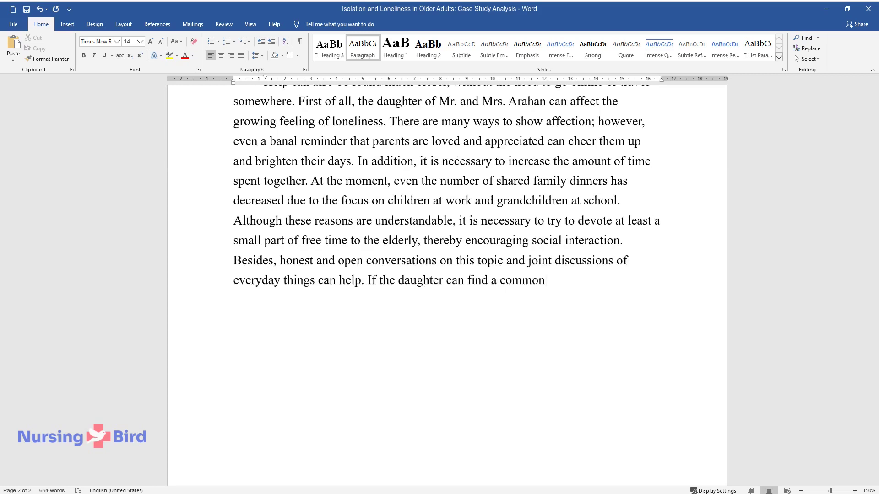
text( language with her parents and discu)
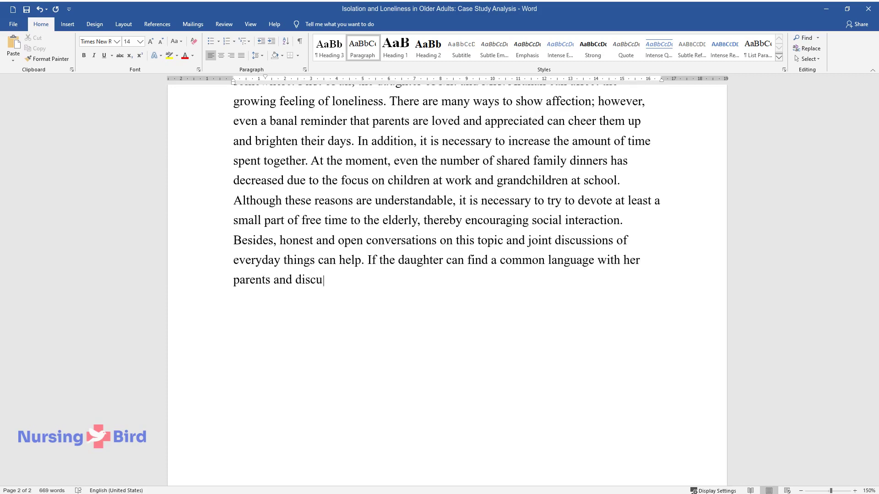
text(ss the situation, this will help th)
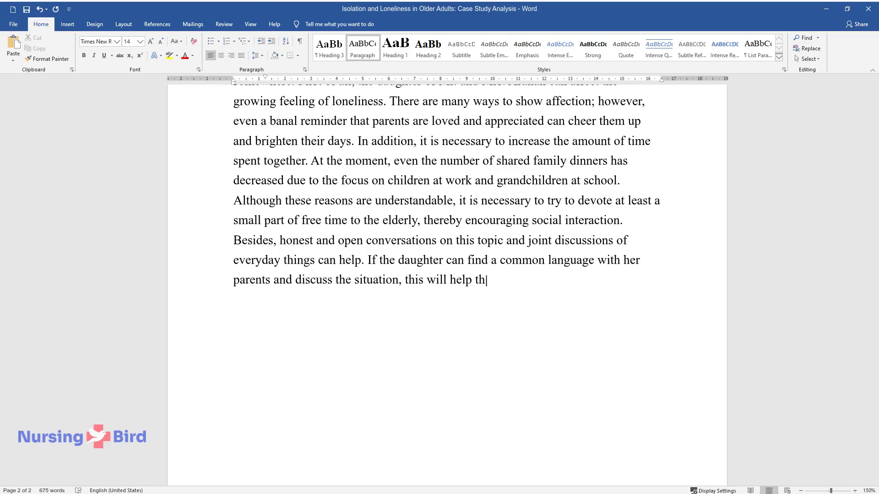
text(e elderly rethink their lives and a)
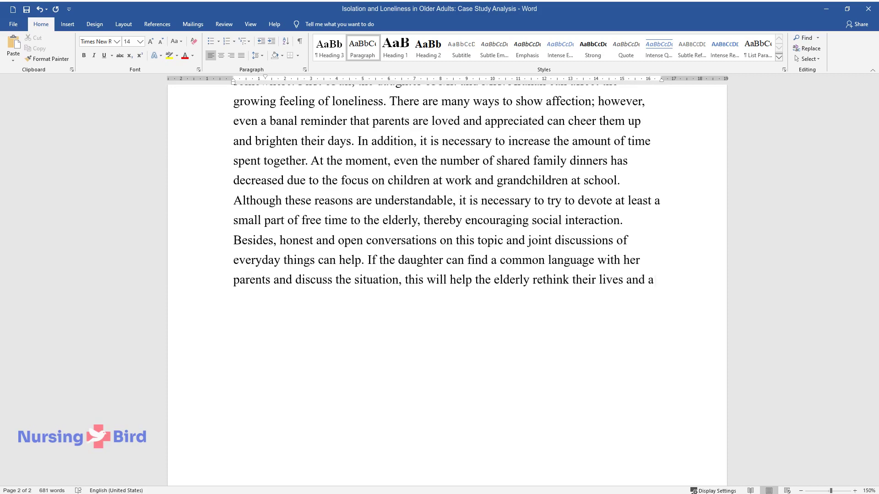
text(dapt to the changed conditions.)
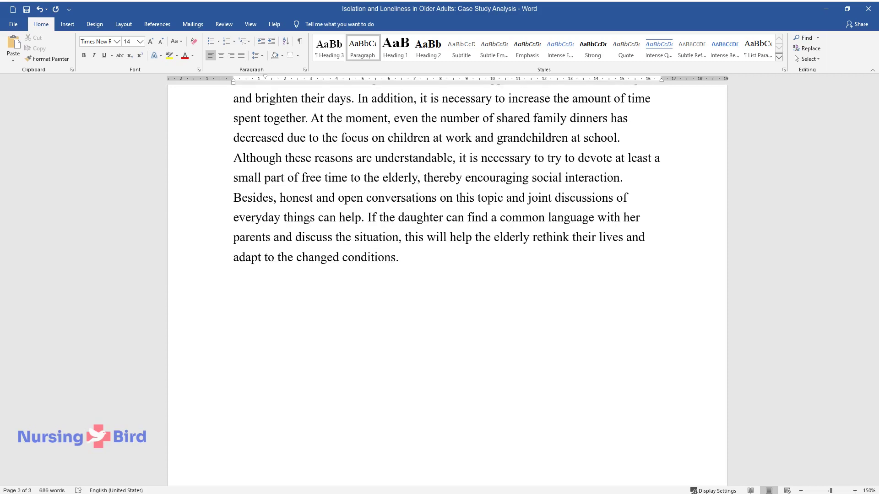
text(Finally,)
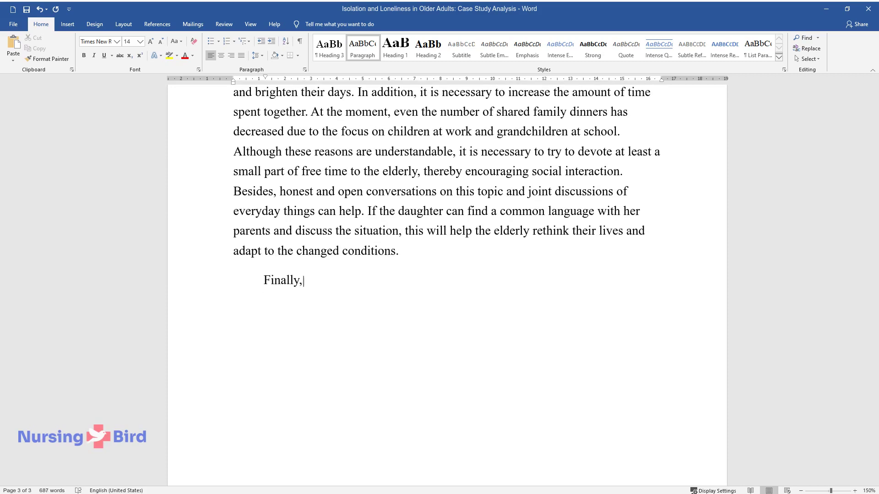
text( she can help parents stay physica)
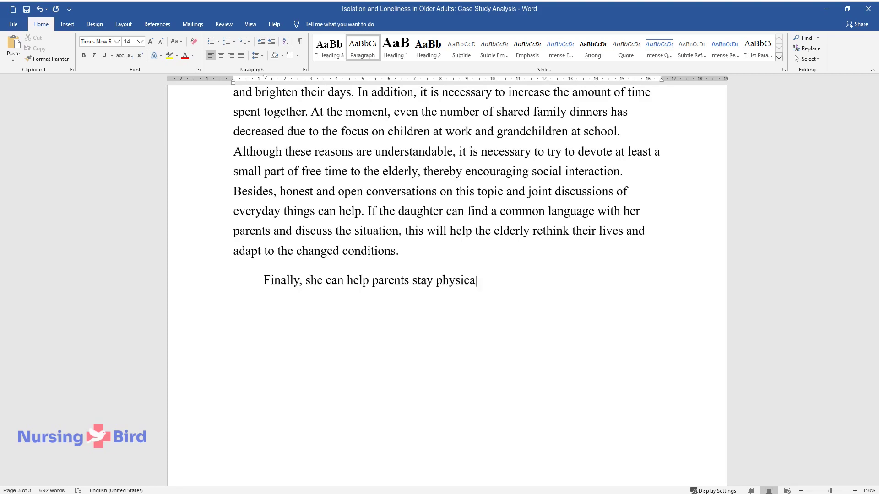
text(lly active by actively promoting)
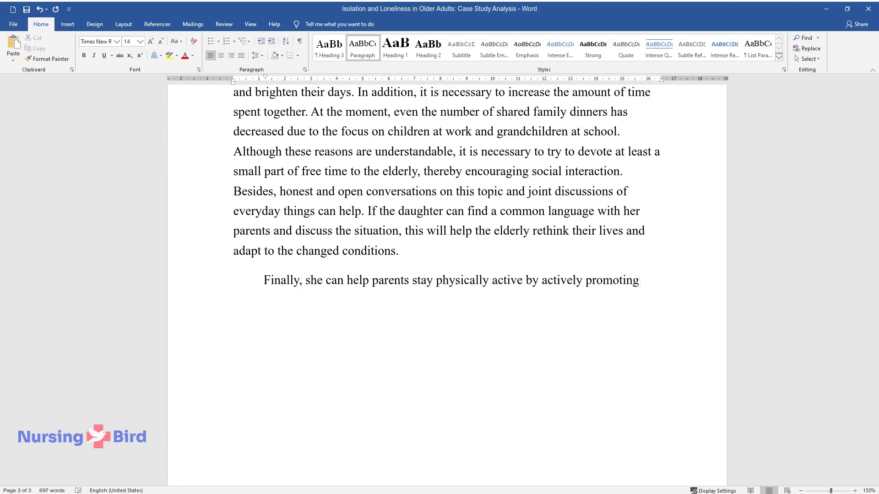
text( various kinds of gymnastics and e)
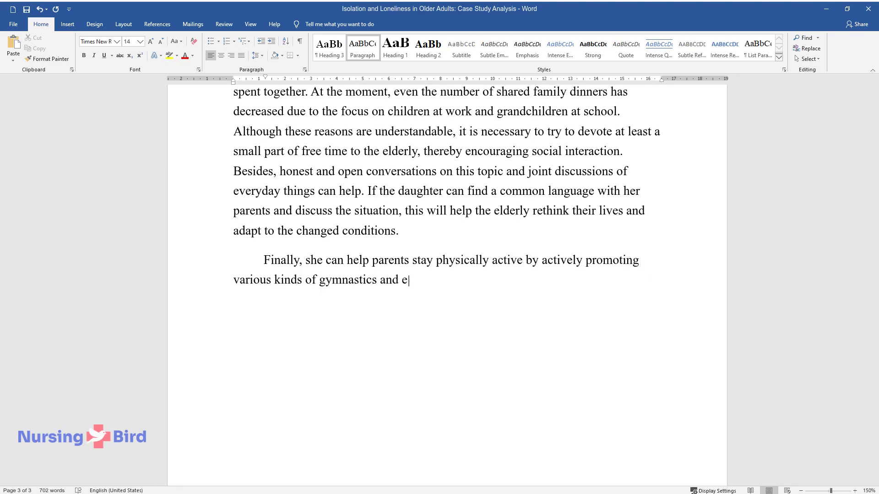
text(xercises. There is no need for com)
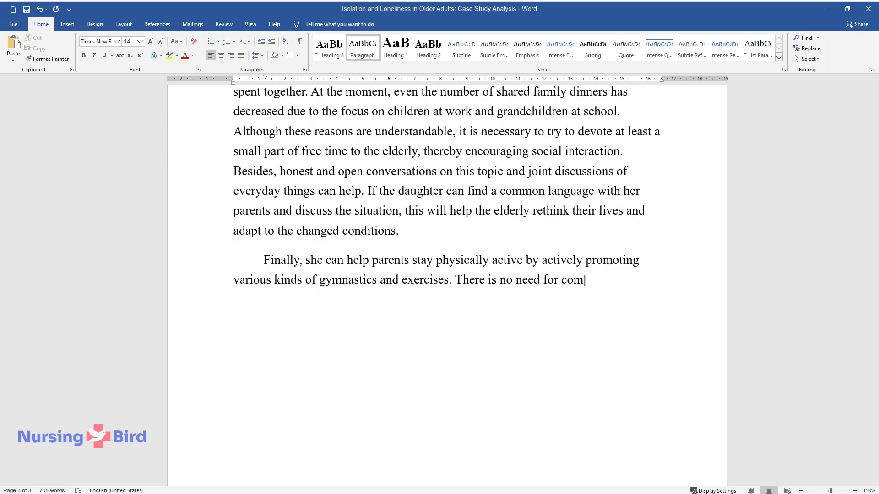
text(plex heavy training, as research)
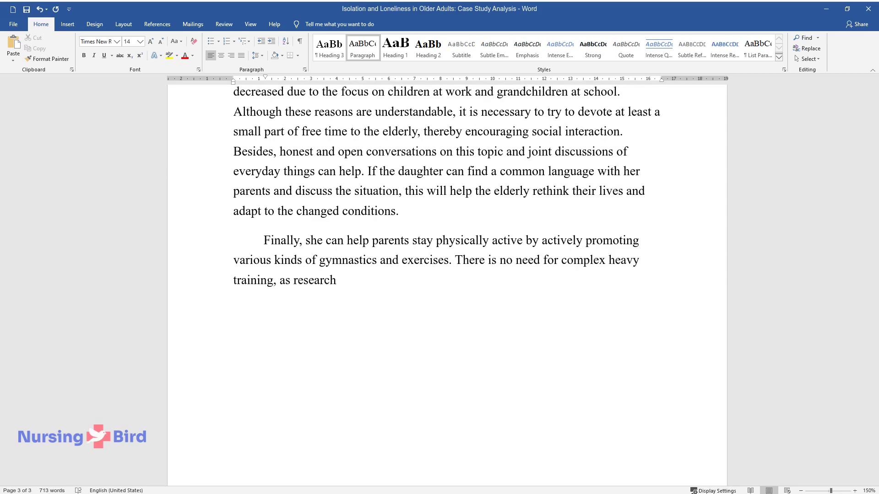
text( shows that even a little constant)
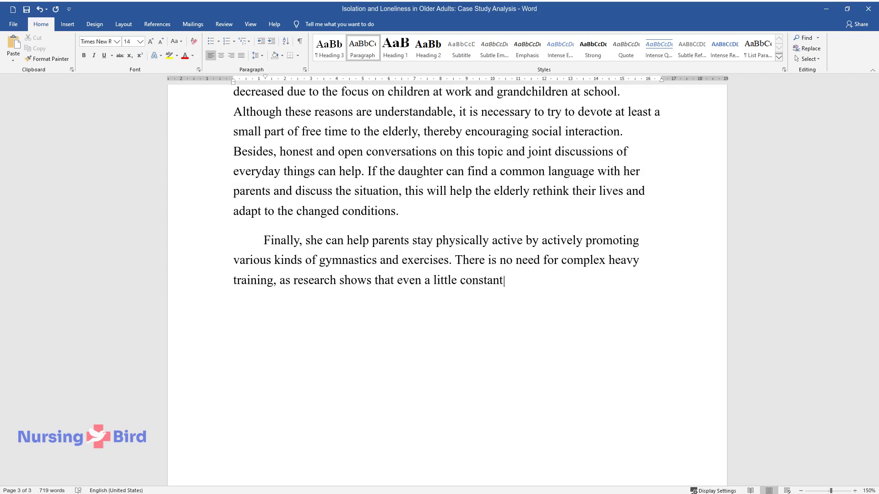
text( physical activity helps retirees stay in good physical and mental)
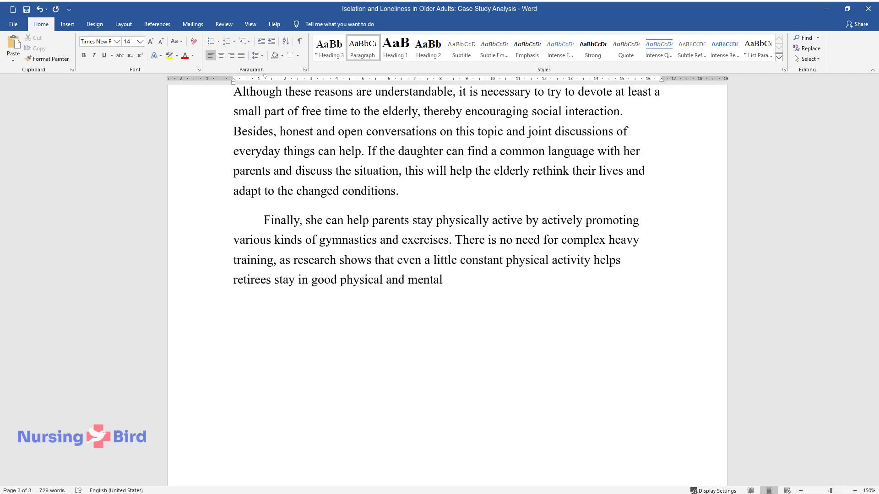
text( condition. Many of these techniqu)
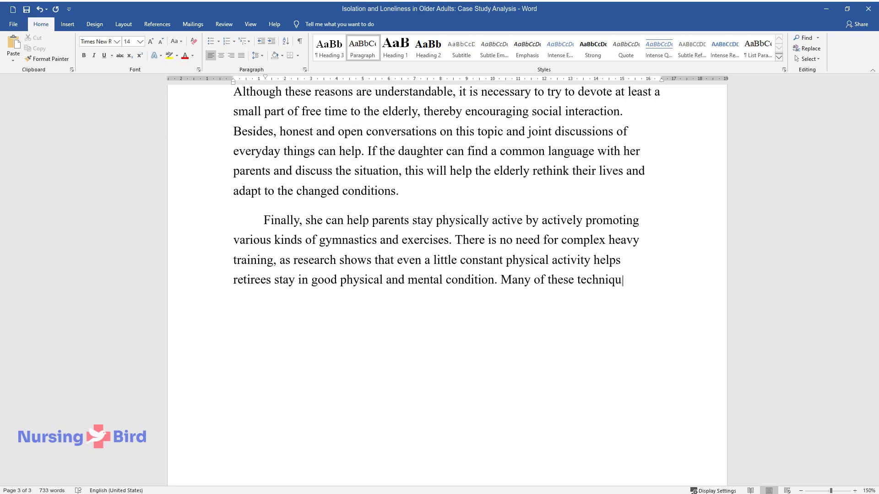
text(es are being promoted through the )
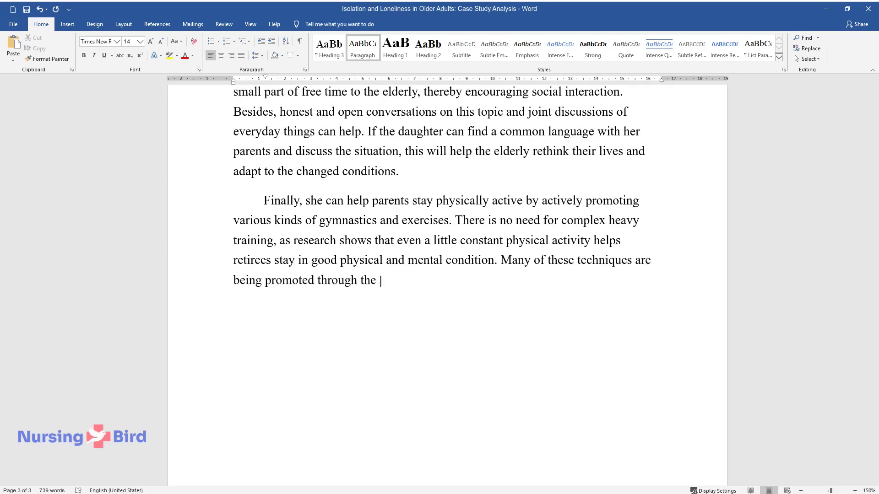
text(community resources mentioned abo)
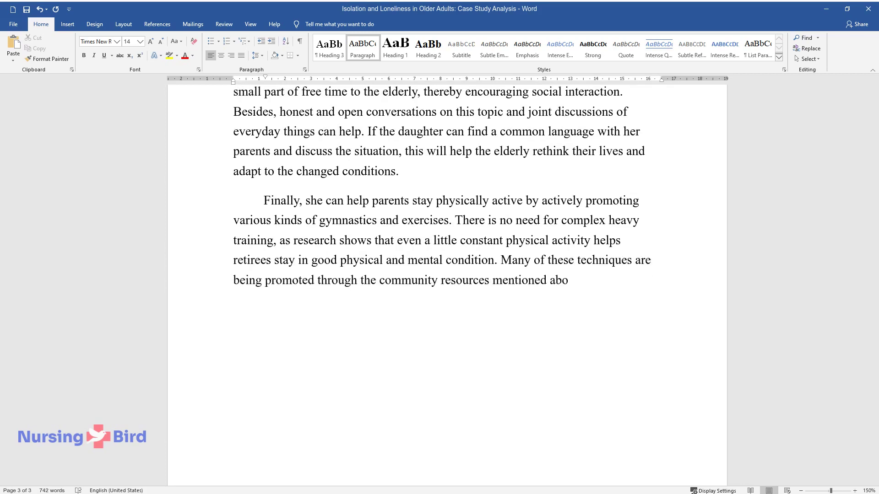
text(ve. For example, local AAA branch)
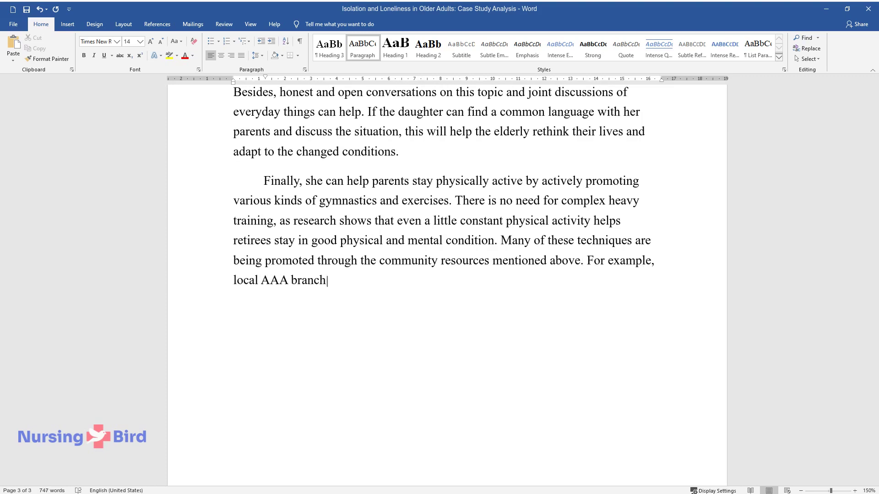
text(es can provide Tai Chi classes. Be)
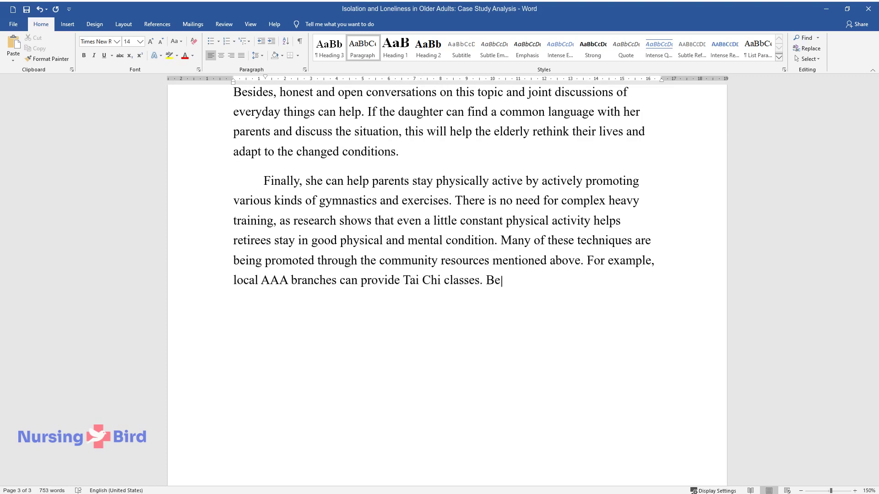
text(sides, such events allow for finding new )
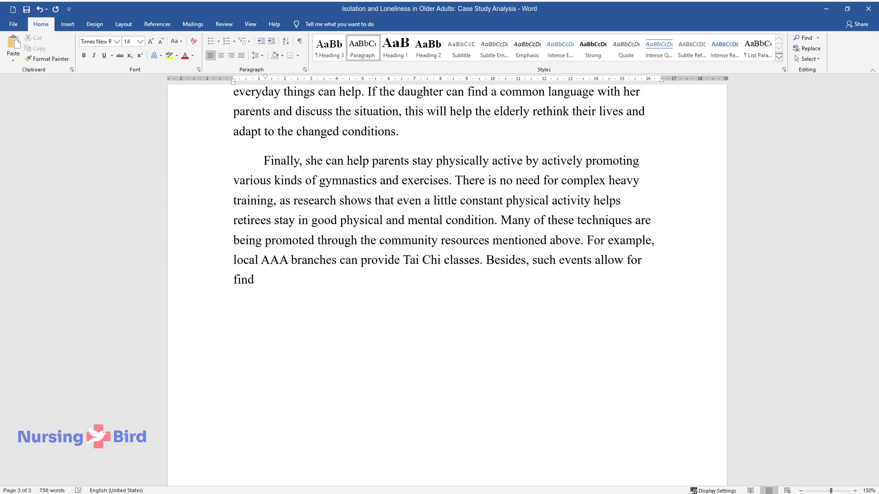
text(acquaintances, which, aga)
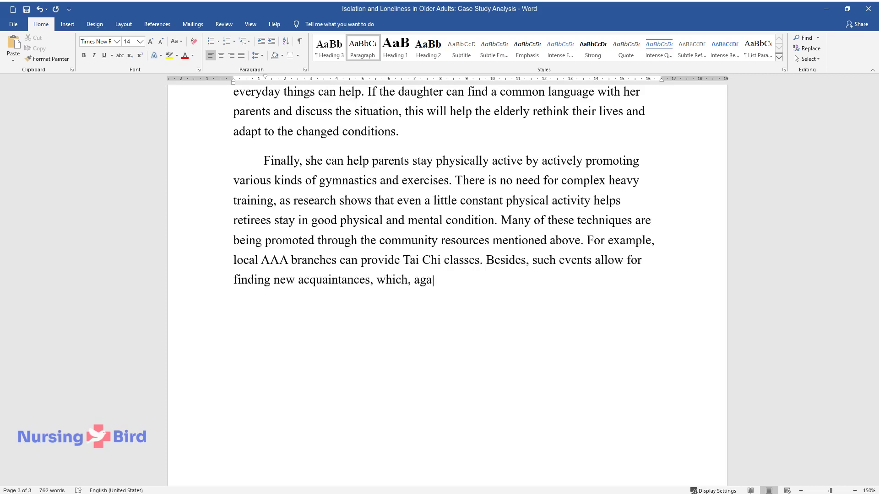
text(in, is one of the critical aspects)
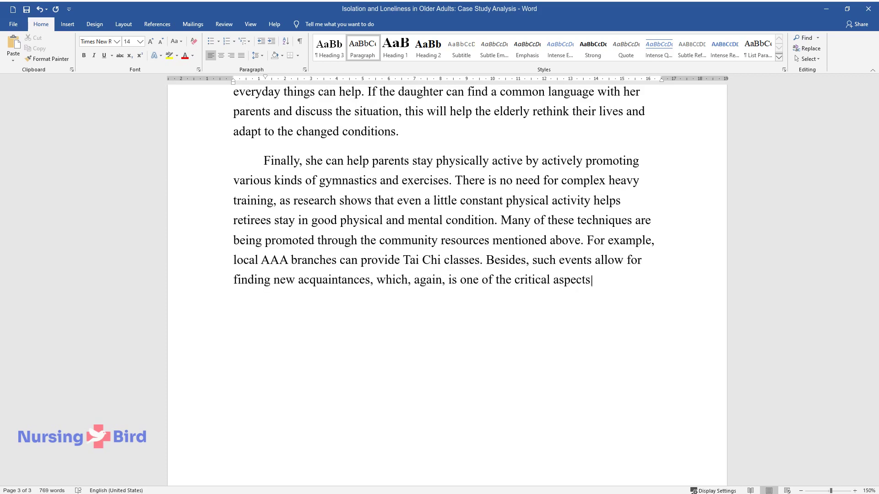
text( of dealing with loneliness. Finally, eve)
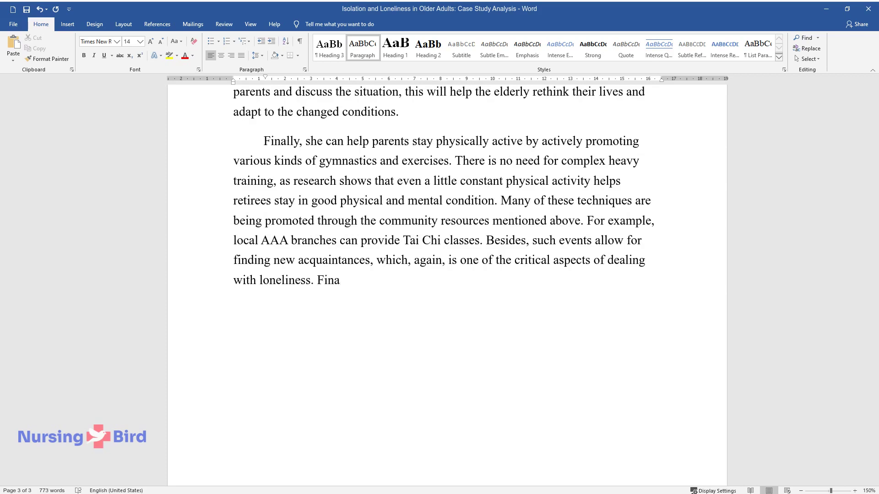
text(n simple activities like )
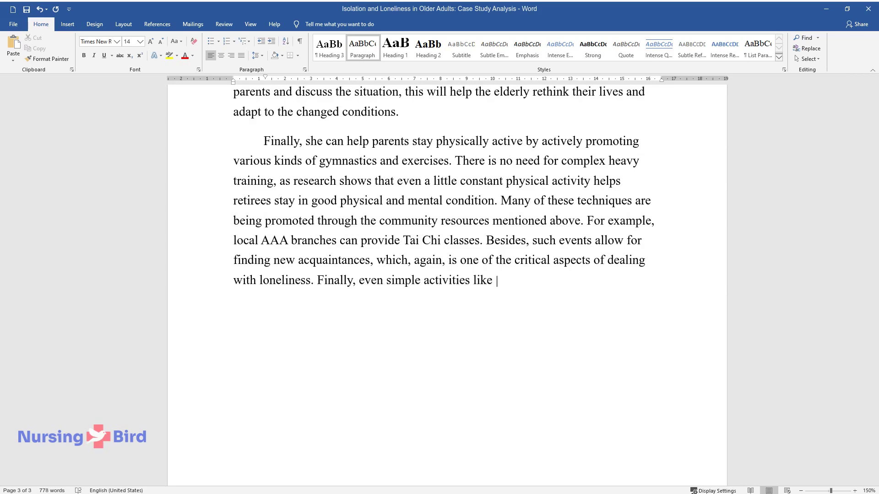
text(walking and climbing stairs are considered extremely benefi)
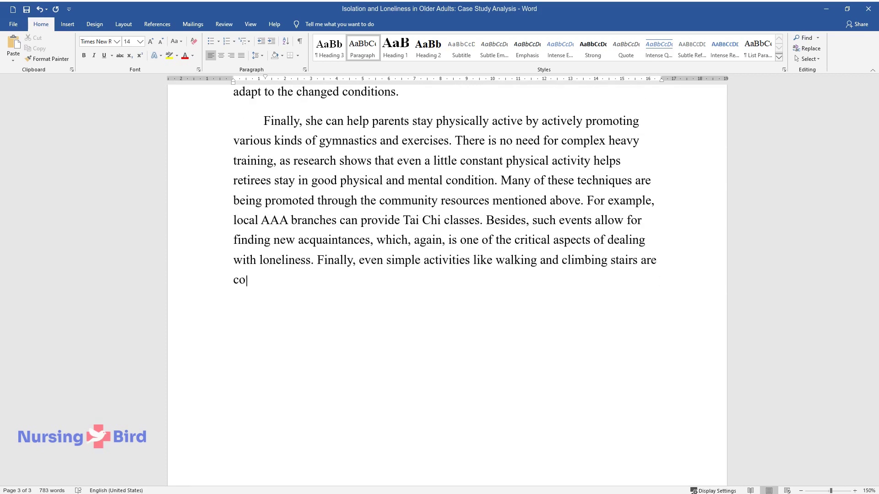
text(cial to )
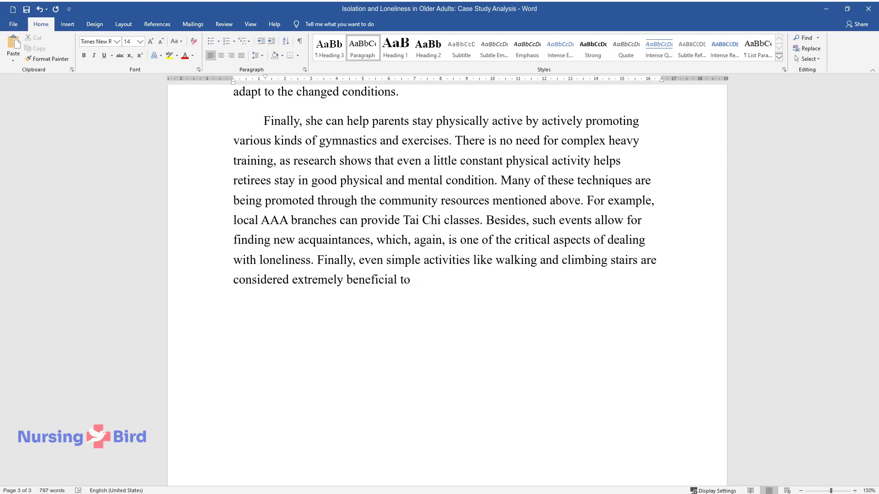
text(health. Consideration should also)
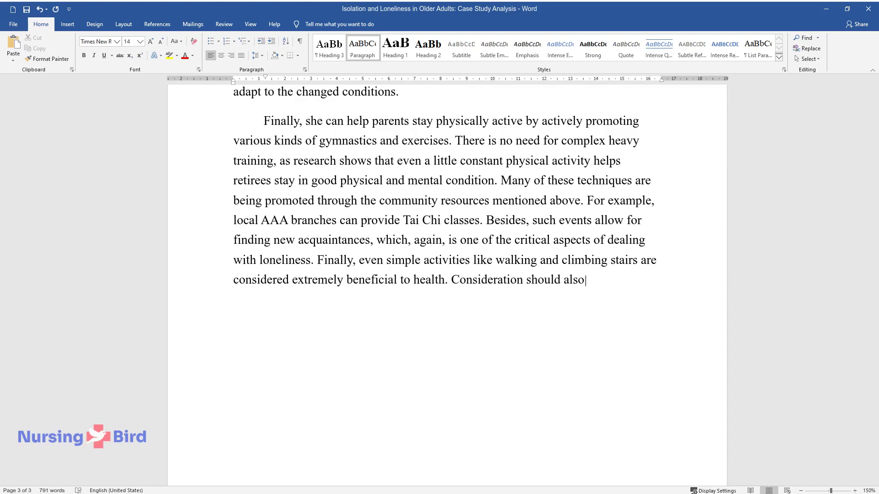
text( be given to a healthy die)
text(t and pr)
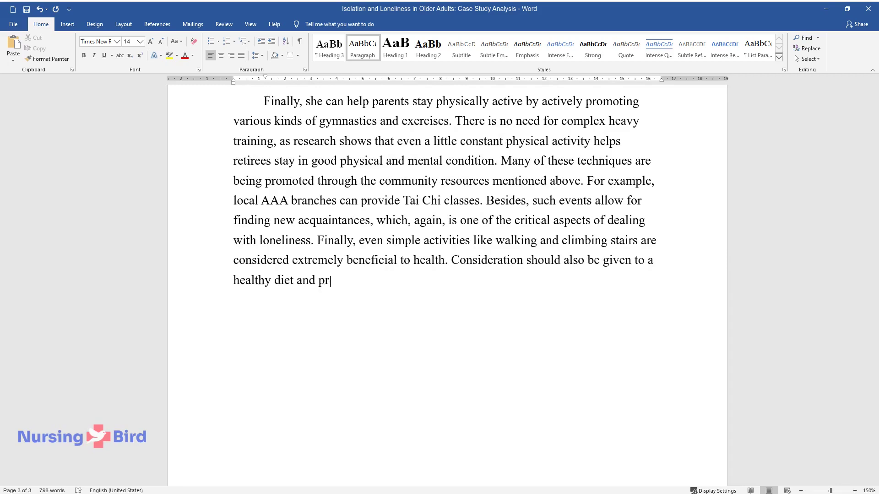
text(oper medication, if available. In)
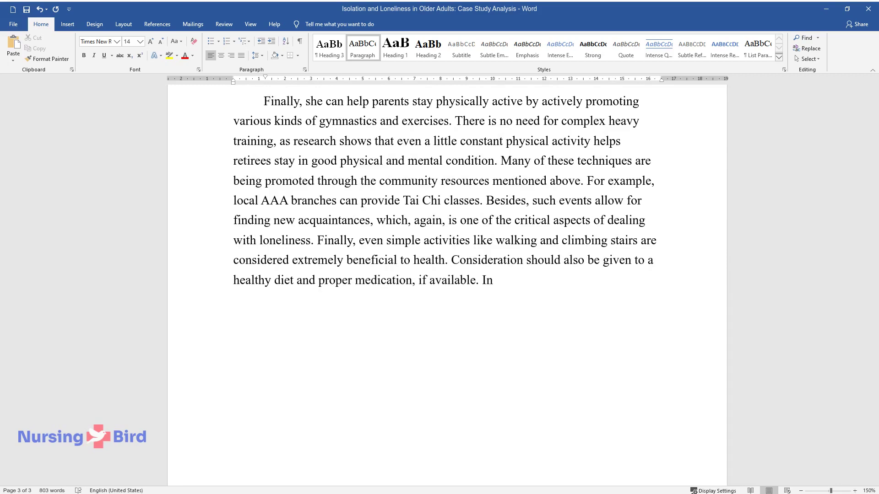
text( this, the Arahan family can be helped by both he)
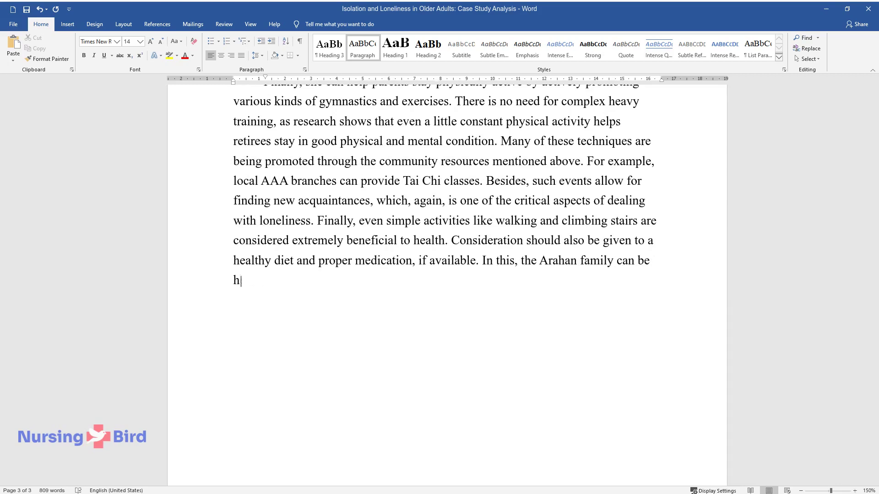
text(r daughter since she lives directly with her parent)
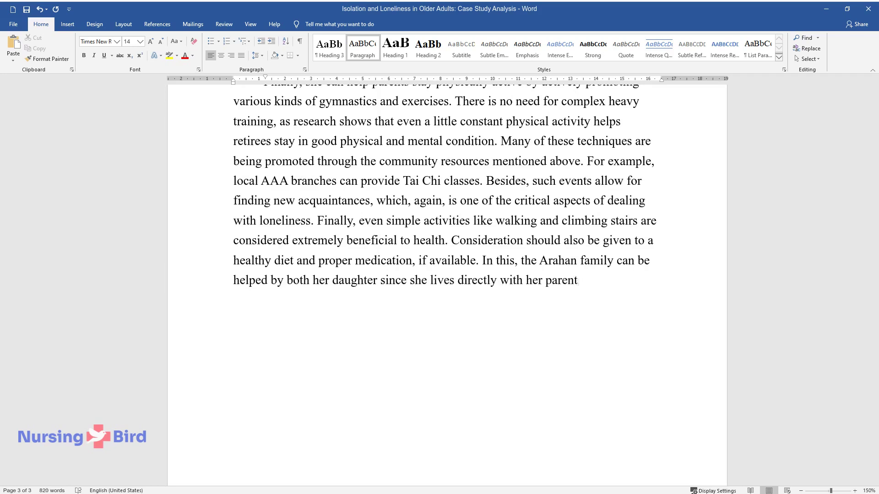
text(s and various community services )
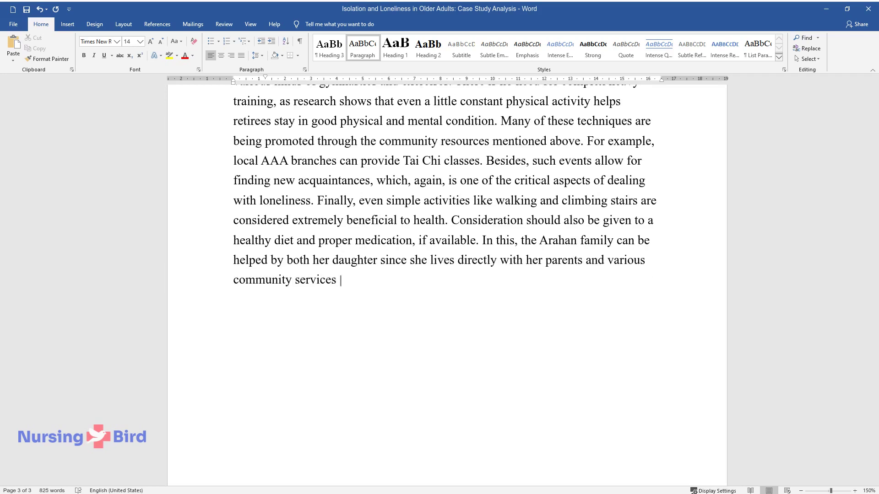
text(that promote healthy eating.)
Start the conclusion paragraph 'Thus, the primary strategy for dealing with feelings of loneliness and isolation…'
key(Return)
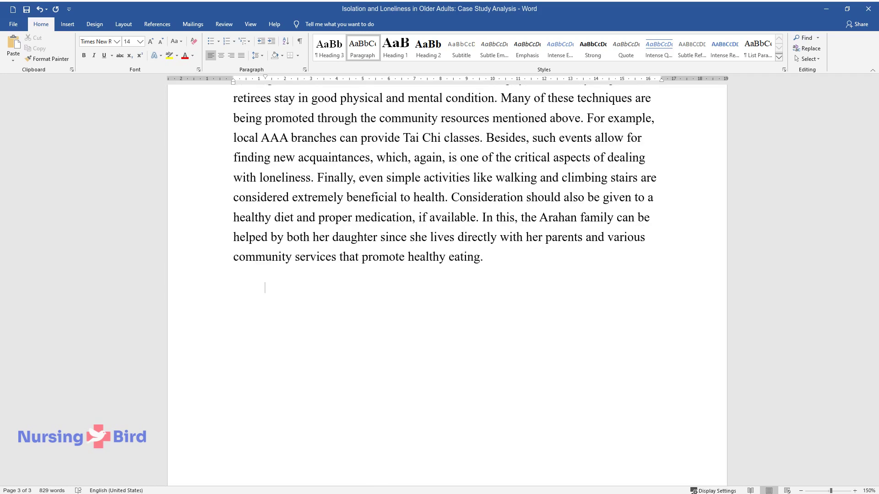
text(Thus, the primary st)
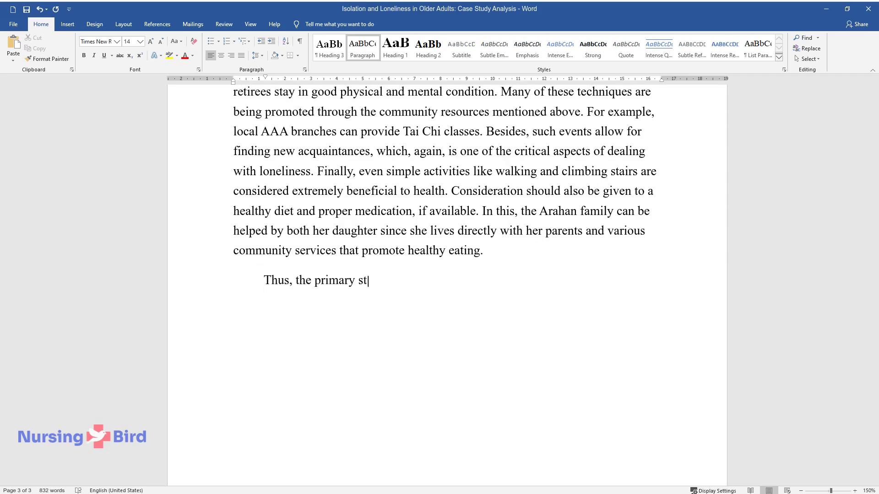
text(rategy for dealing with feelings o)
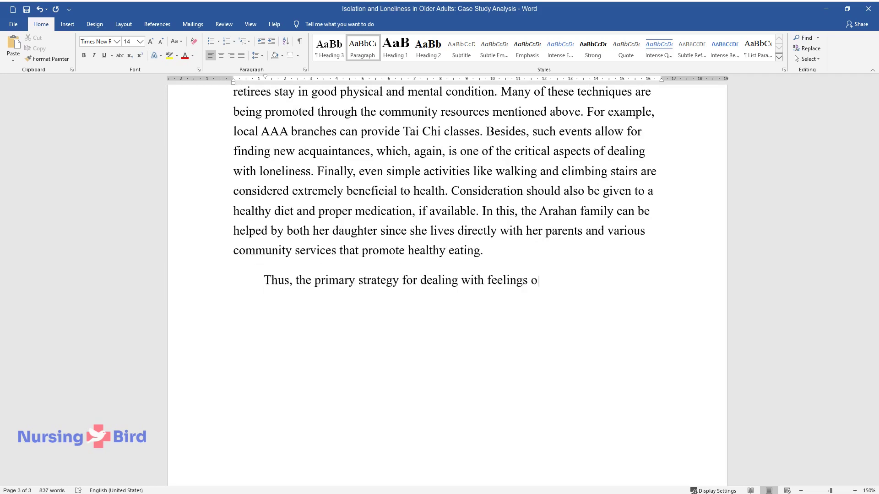
text(f loneliness and isolation is to )
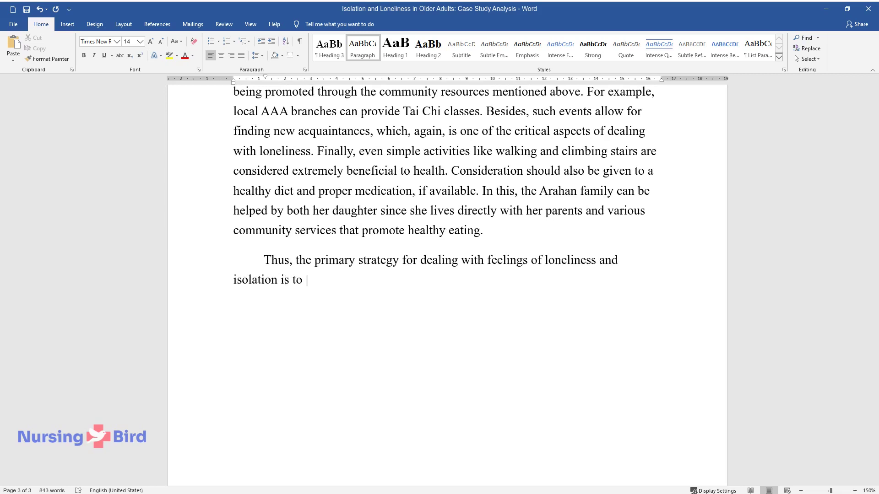
text(increase the amount of communicat)
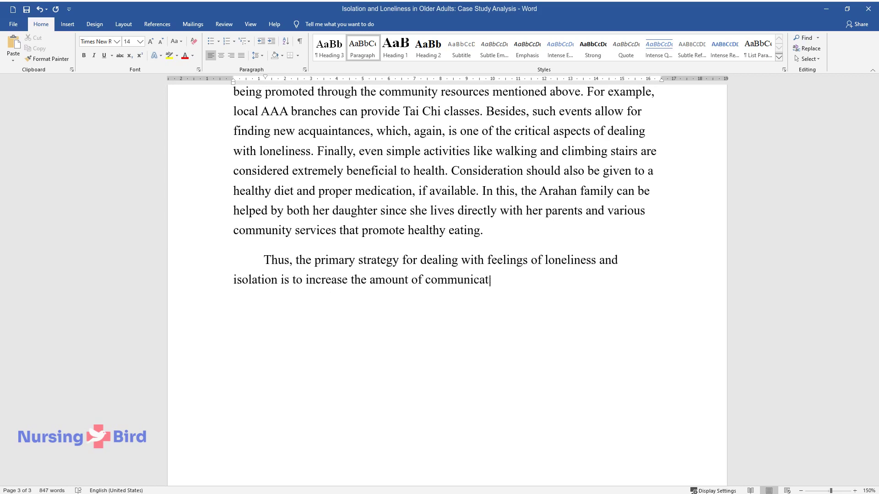
text(ion. This process can proceed through relatives through st)
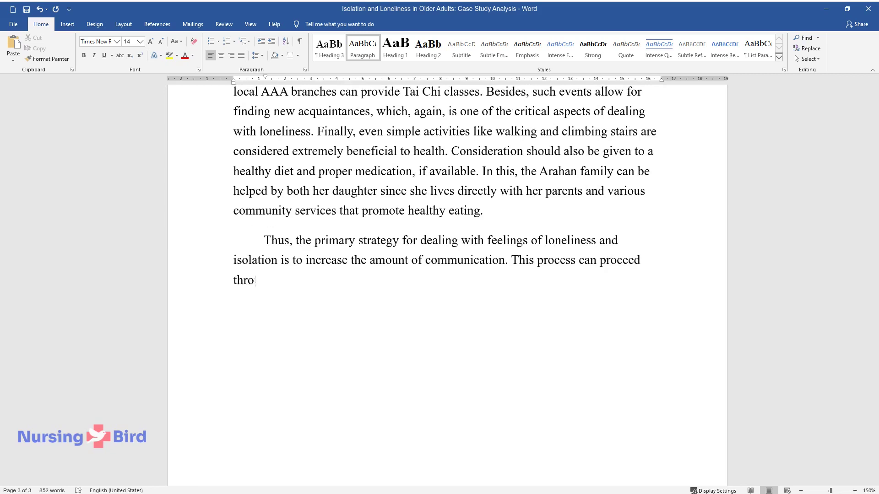
text(rengtheni)
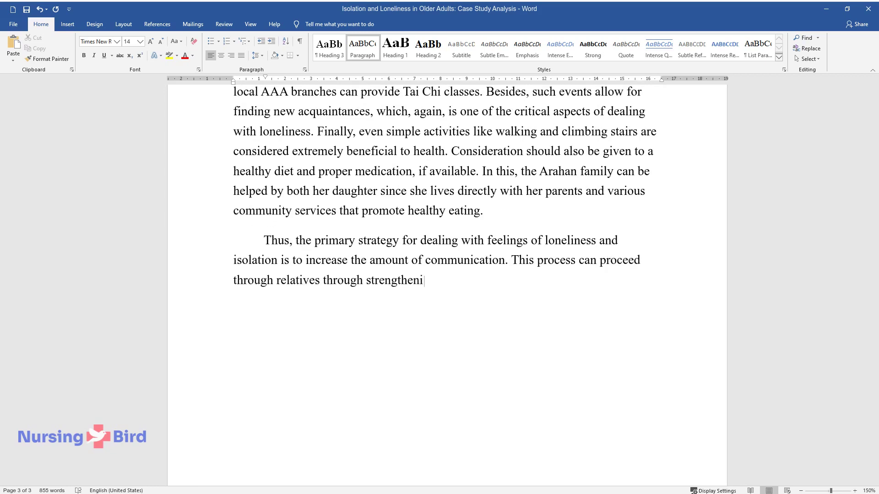
text(ng contacts and finding new common interests and public re)
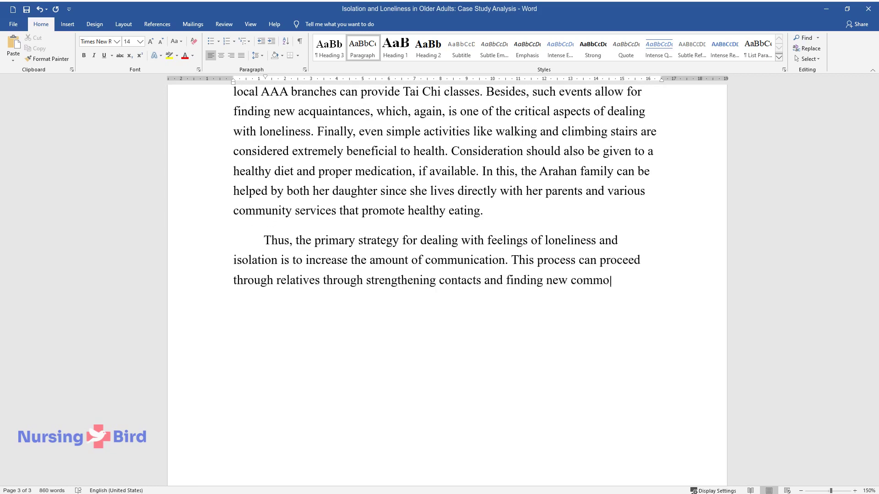
text(sources of various scales. Finally)
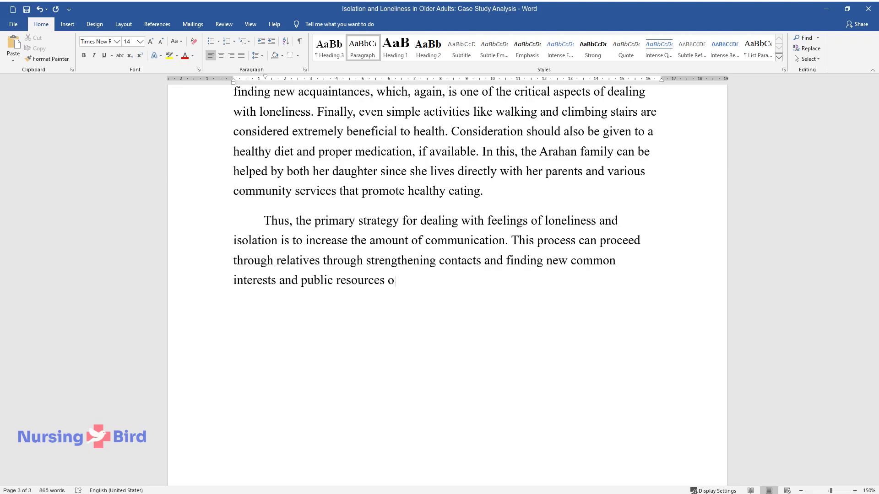